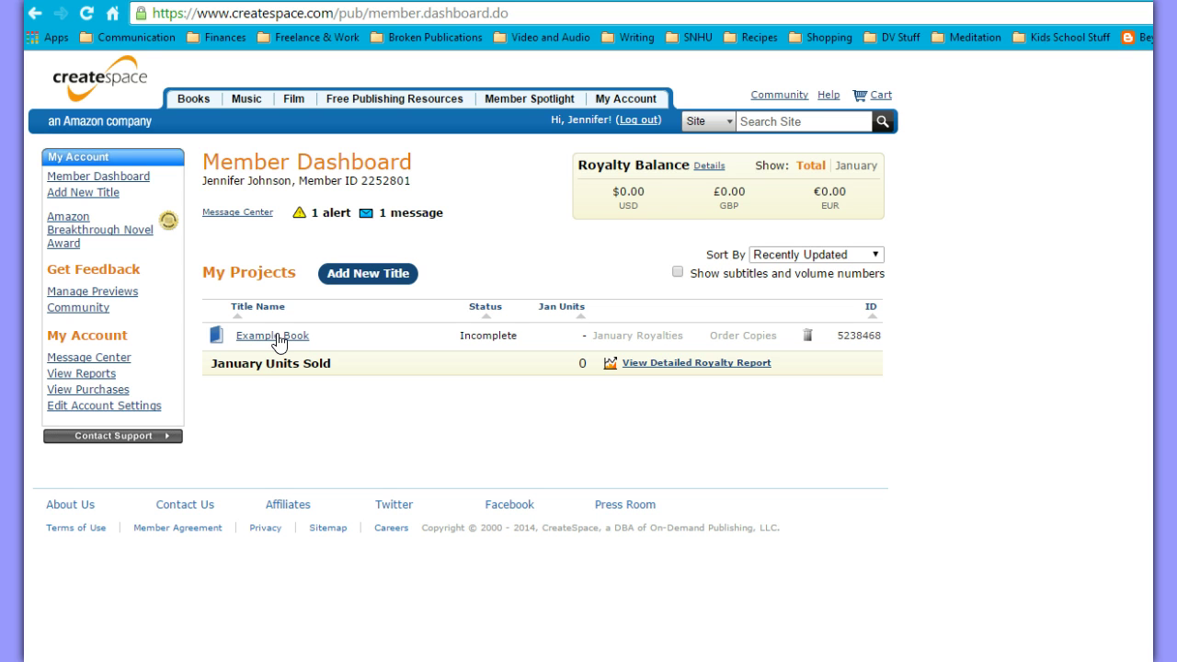
Step: Open the Example Book project and go to its ISBN setup page
{"action": "left_click", "coordinate": [275, 336]}
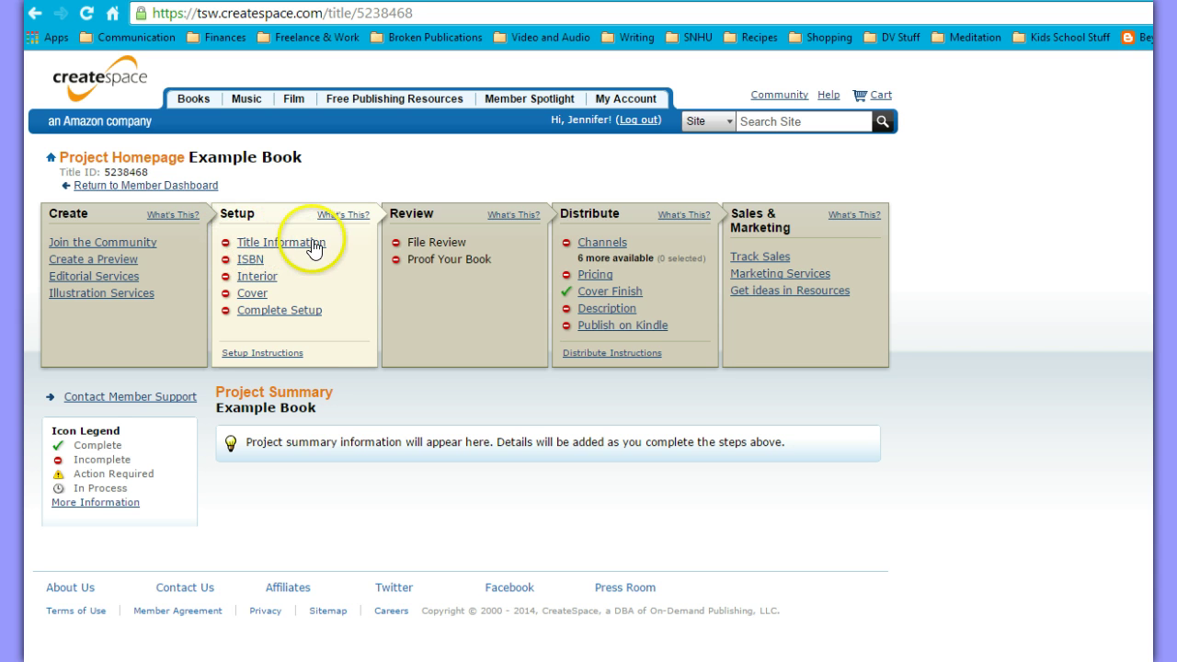
{"action": "left_click", "coordinate": [252, 266]}
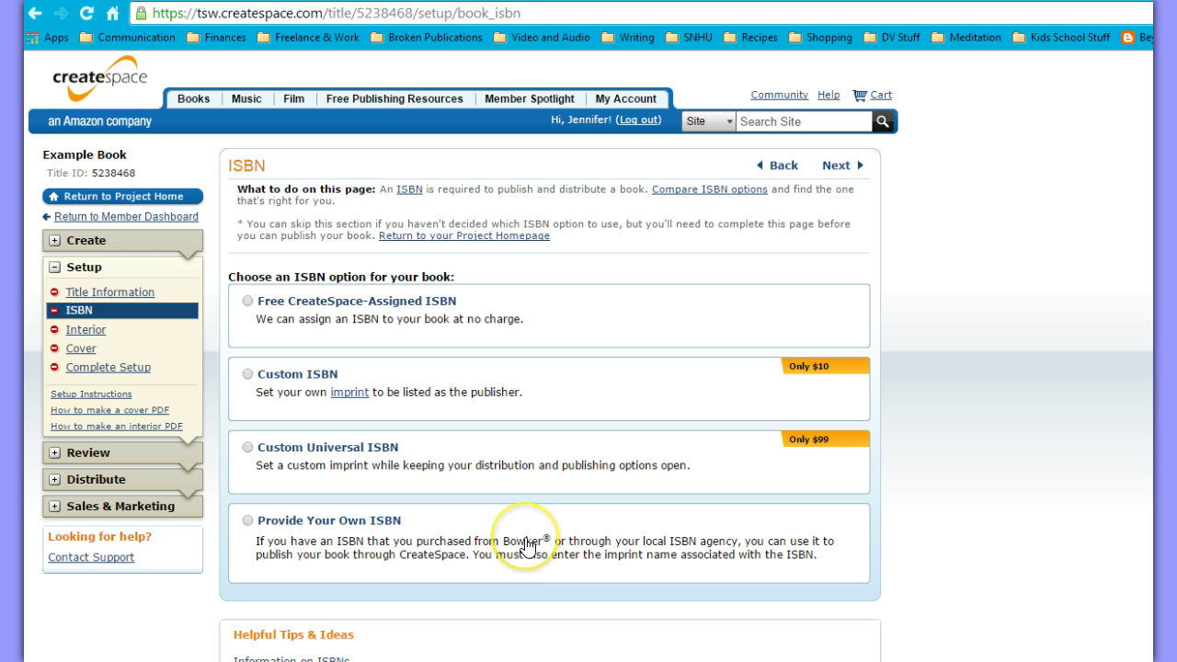
Step: Expand the Free CreateSpace-Assigned ISBN option and examine its terms, especially the imprint of record
{"action": "left_click", "coordinate": [543, 309]}
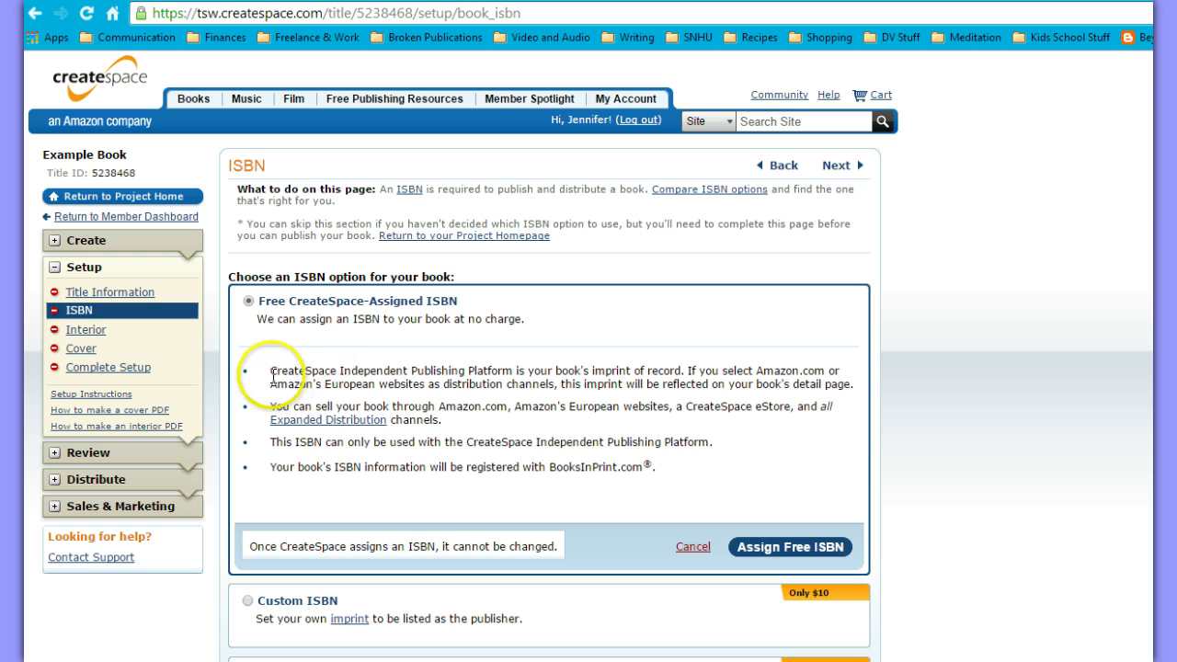
{"action": "left_click_drag", "start_coordinate": [269, 373], "coordinate": [418, 372]}
{"action": "left_click", "coordinate": [463, 372]}
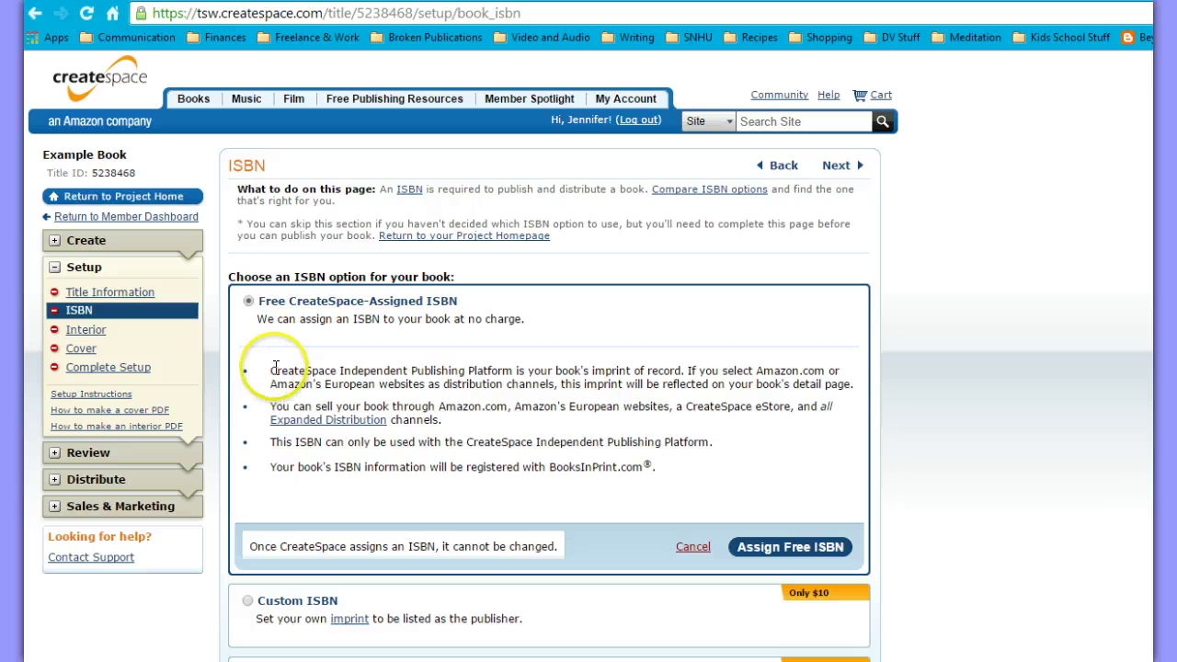
{"action": "left_click_drag", "start_coordinate": [272, 371], "coordinate": [370, 371]}
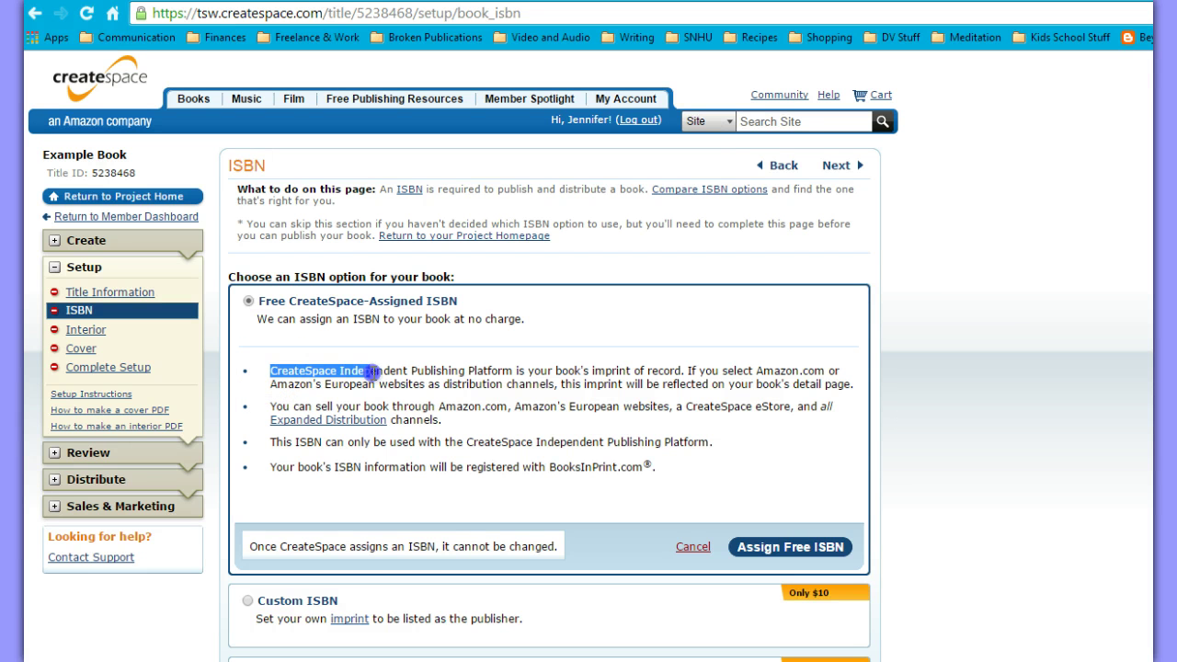
{"action": "left_click", "coordinate": [500, 402]}
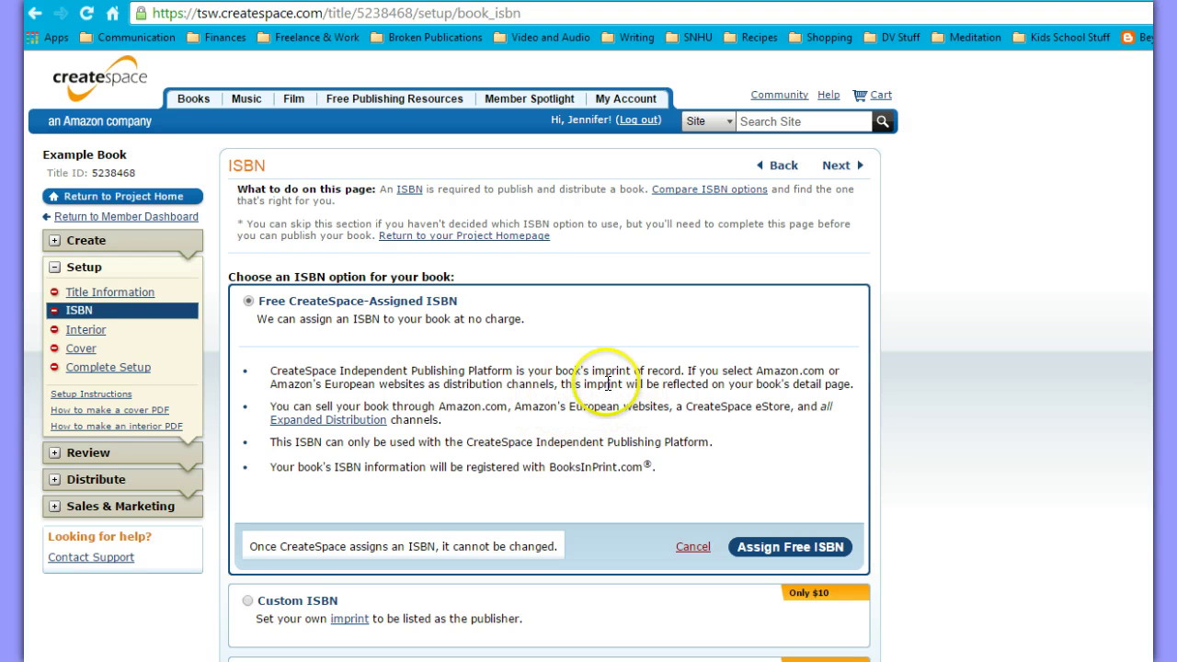
Step: Examine the terms of the Custom ISBN option and the Custom Universal ISBN option
{"action": "scroll", "coordinate": [605, 391], "scroll_direction": "down", "scroll_amount": 3}
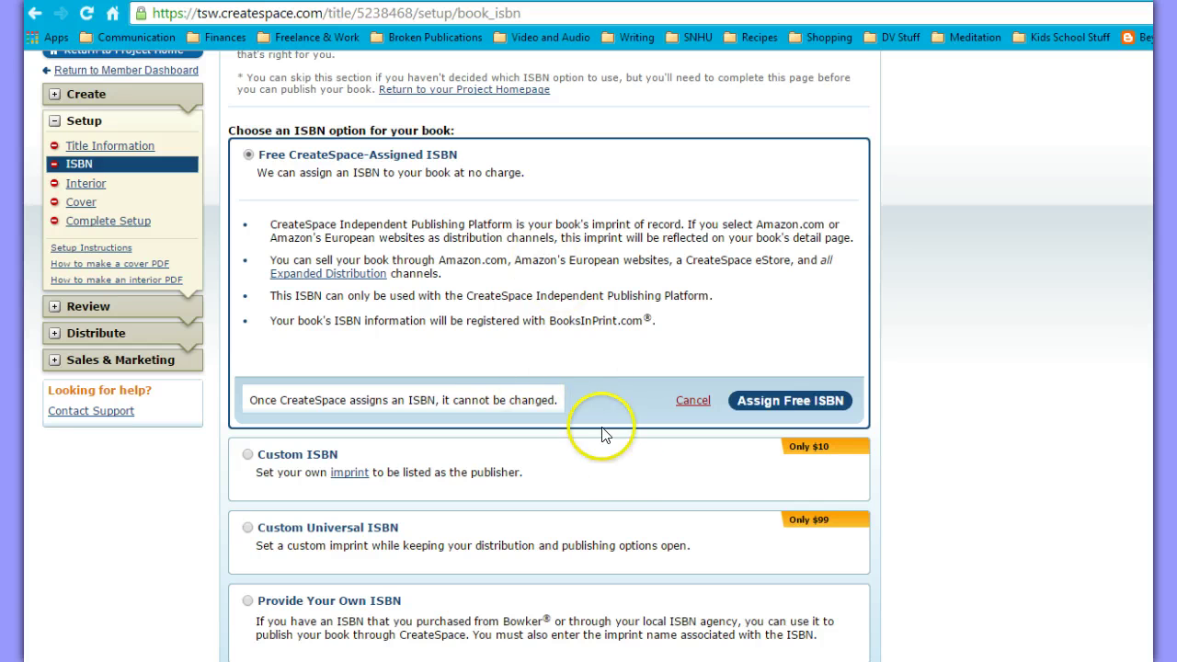
{"action": "left_click", "coordinate": [606, 479]}
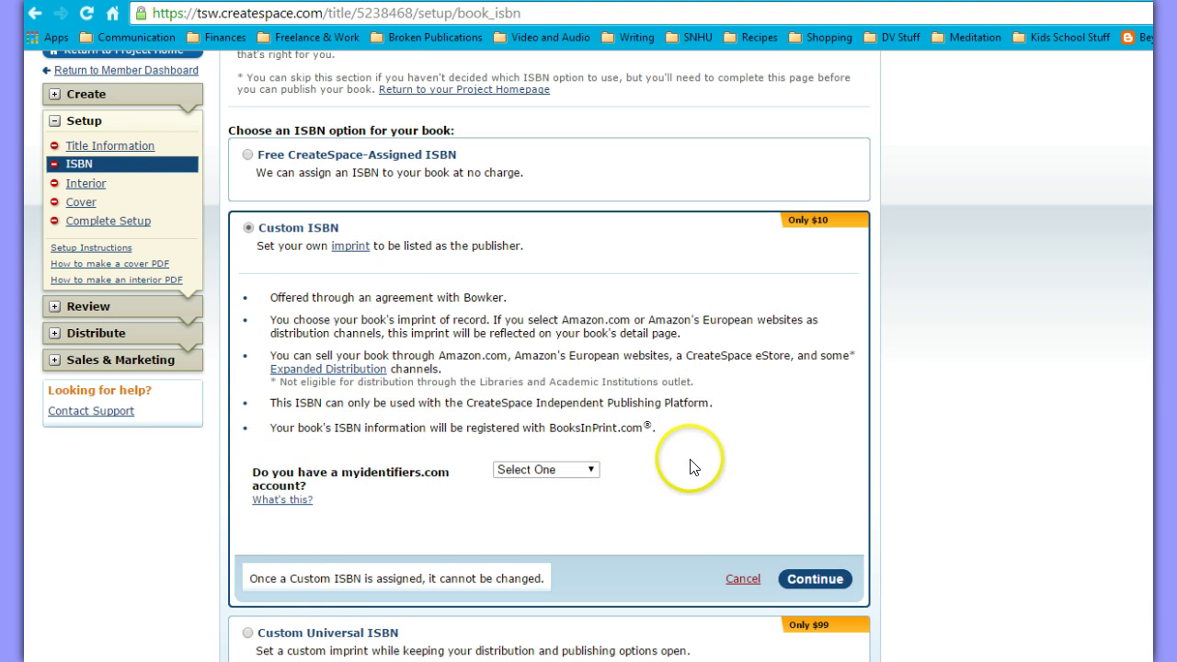
{"action": "scroll", "coordinate": [692, 467], "scroll_direction": "down", "scroll_amount": 2}
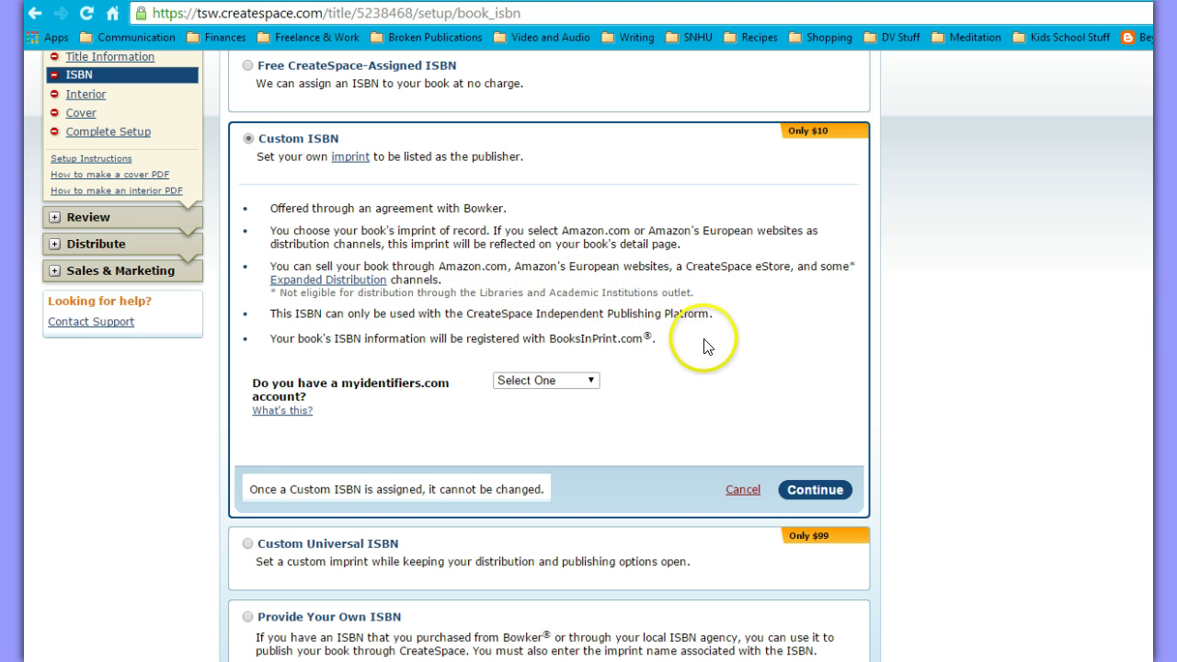
{"action": "scroll", "coordinate": [679, 358], "scroll_direction": "down", "scroll_amount": 1}
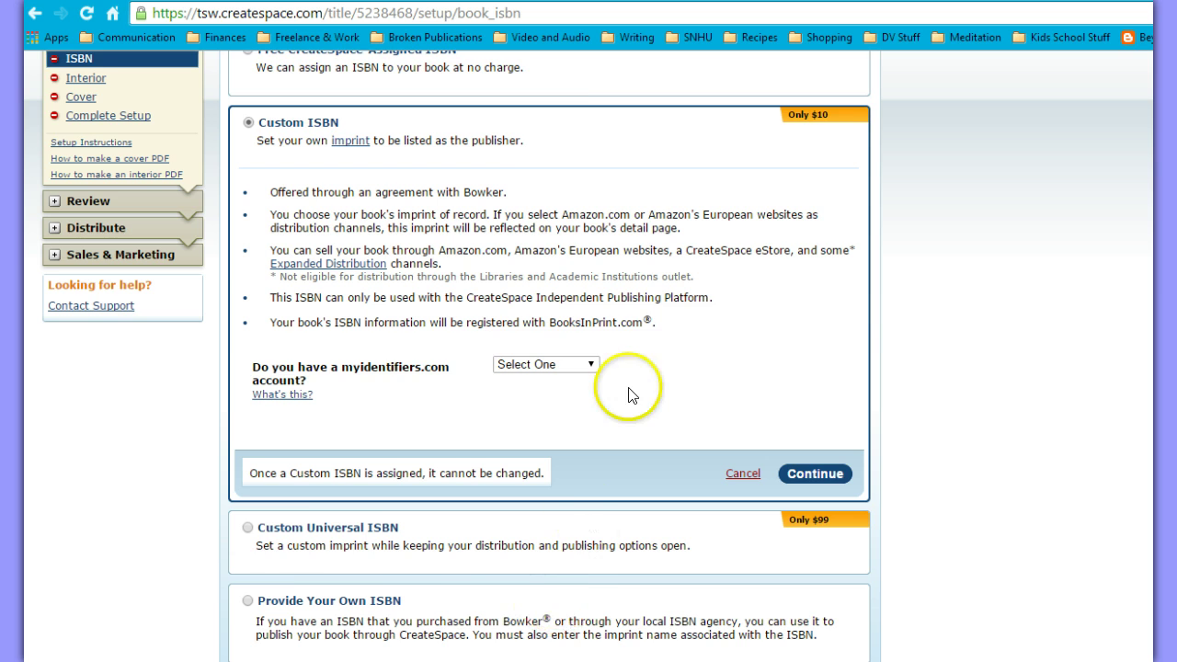
{"action": "scroll", "coordinate": [628, 395], "scroll_direction": "up", "scroll_amount": 3}
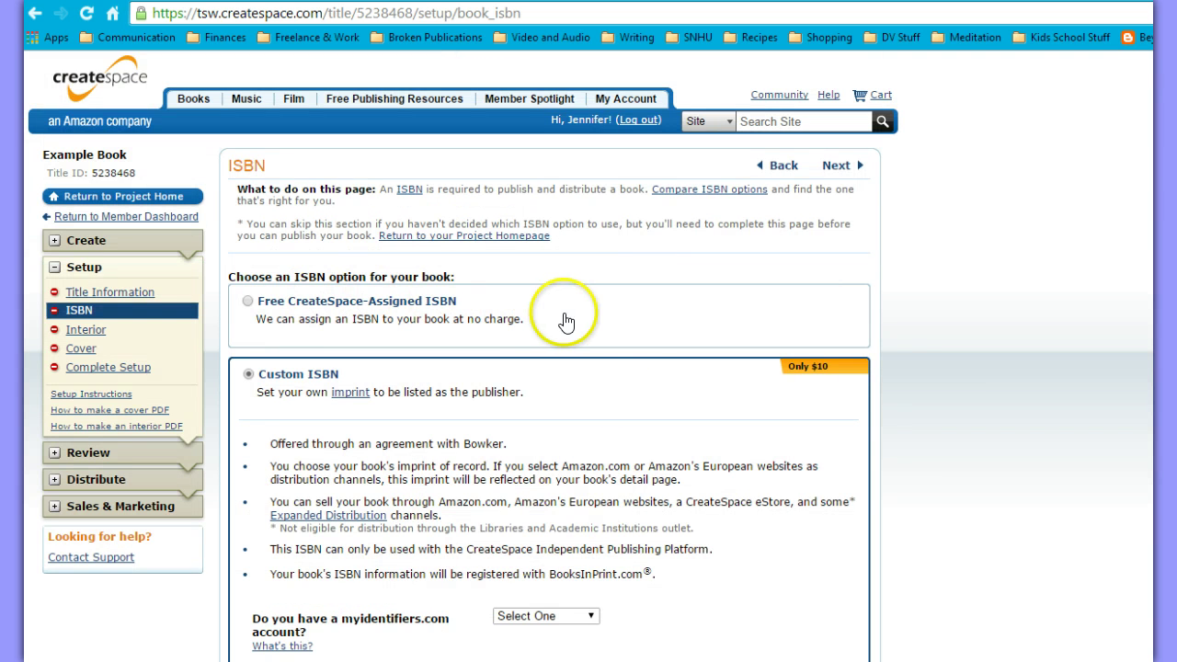
{"action": "scroll", "coordinate": [631, 434], "scroll_direction": "down", "scroll_amount": 3}
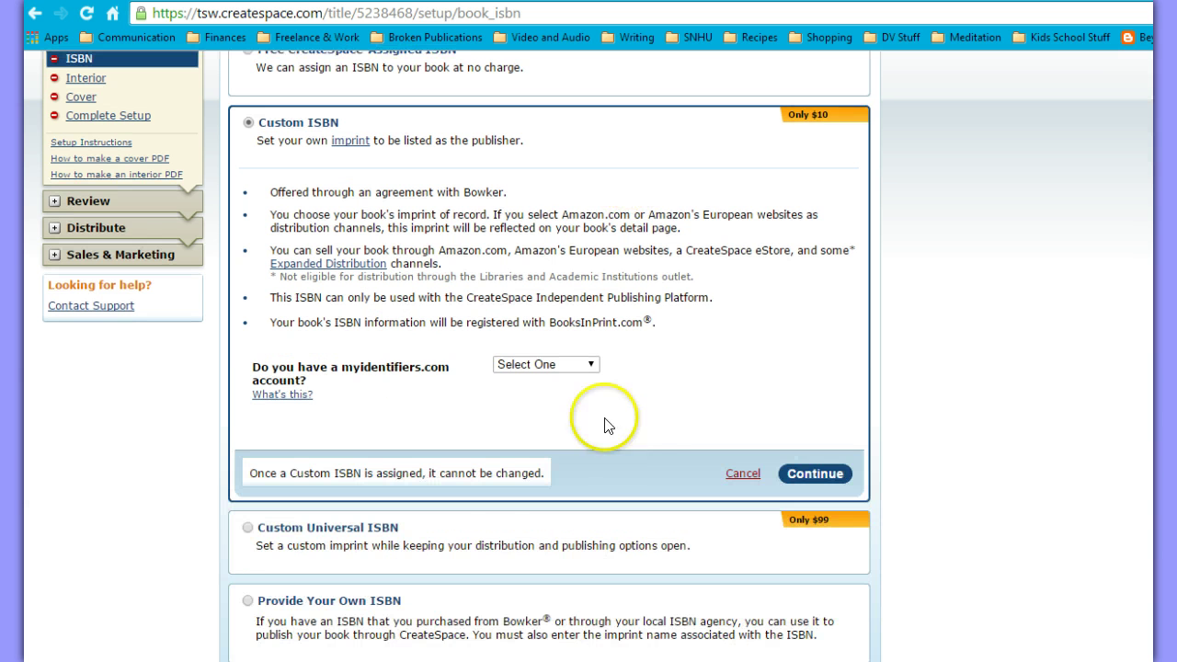
{"action": "left_click", "coordinate": [583, 537]}
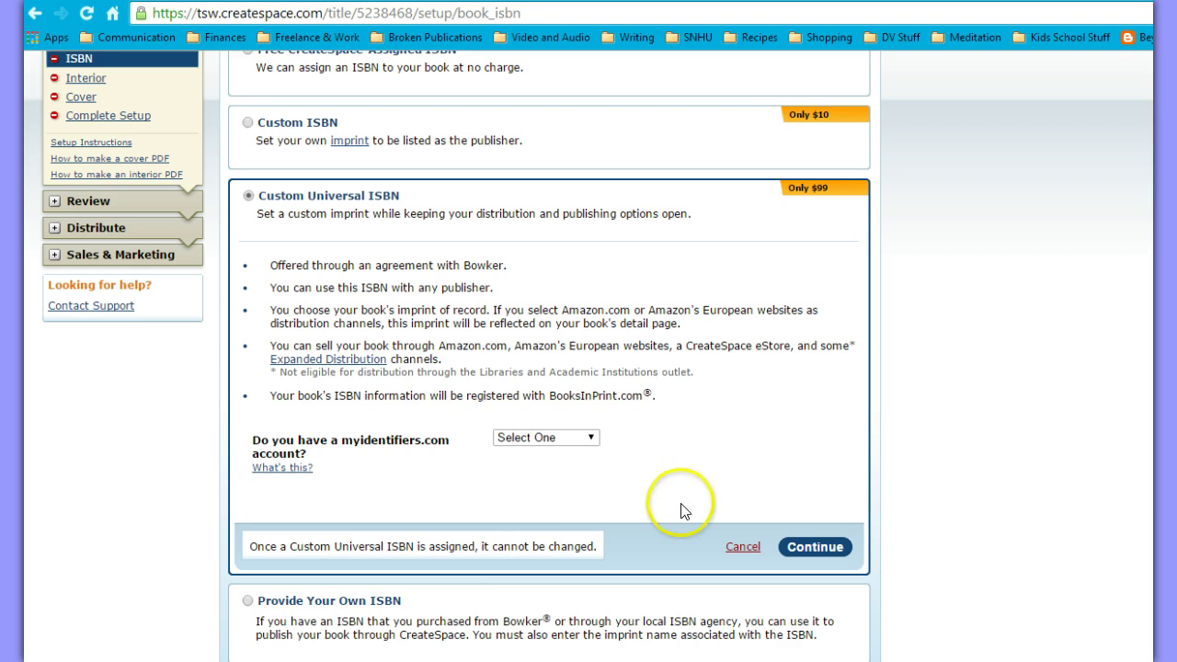
Step: Expand the Provide Your Own ISBN option and examine its ISBN and Imprint Name fields
{"action": "left_click", "coordinate": [593, 599]}
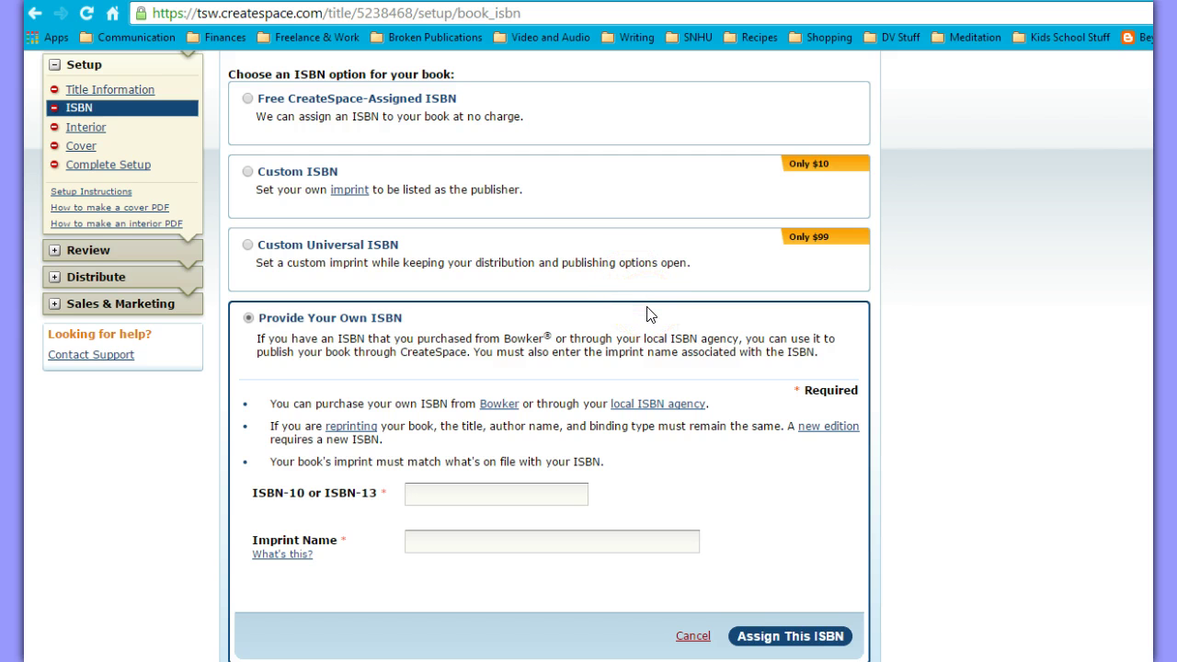
{"action": "left_click", "coordinate": [593, 333]}
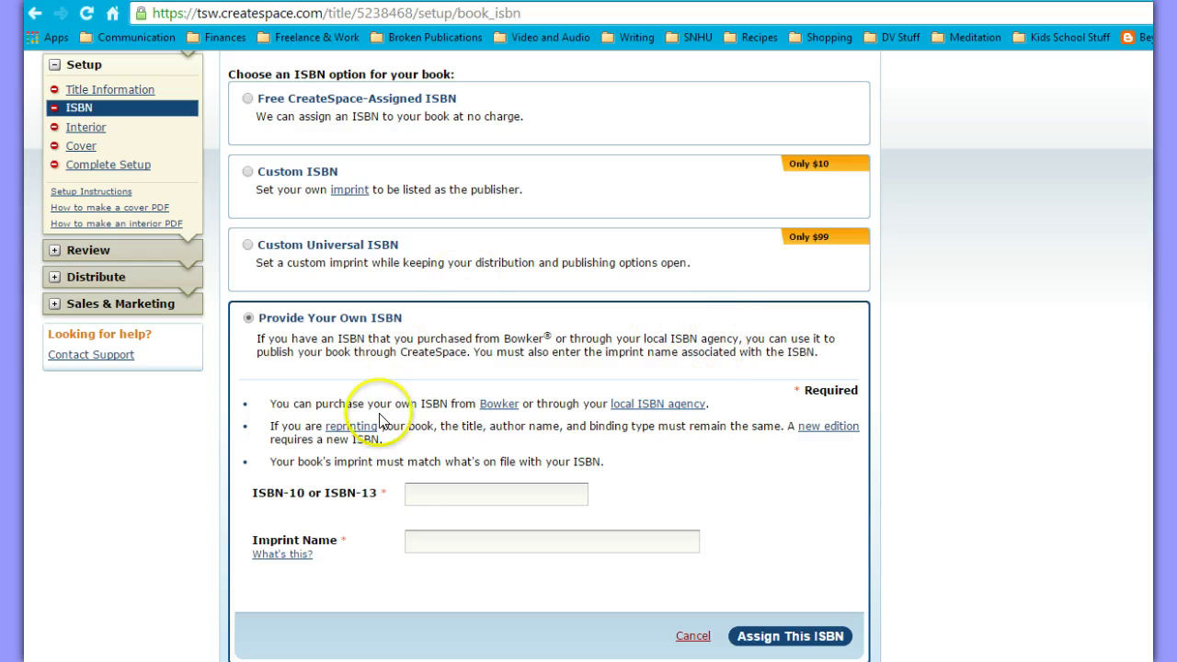
{"action": "left_click", "coordinate": [455, 496]}
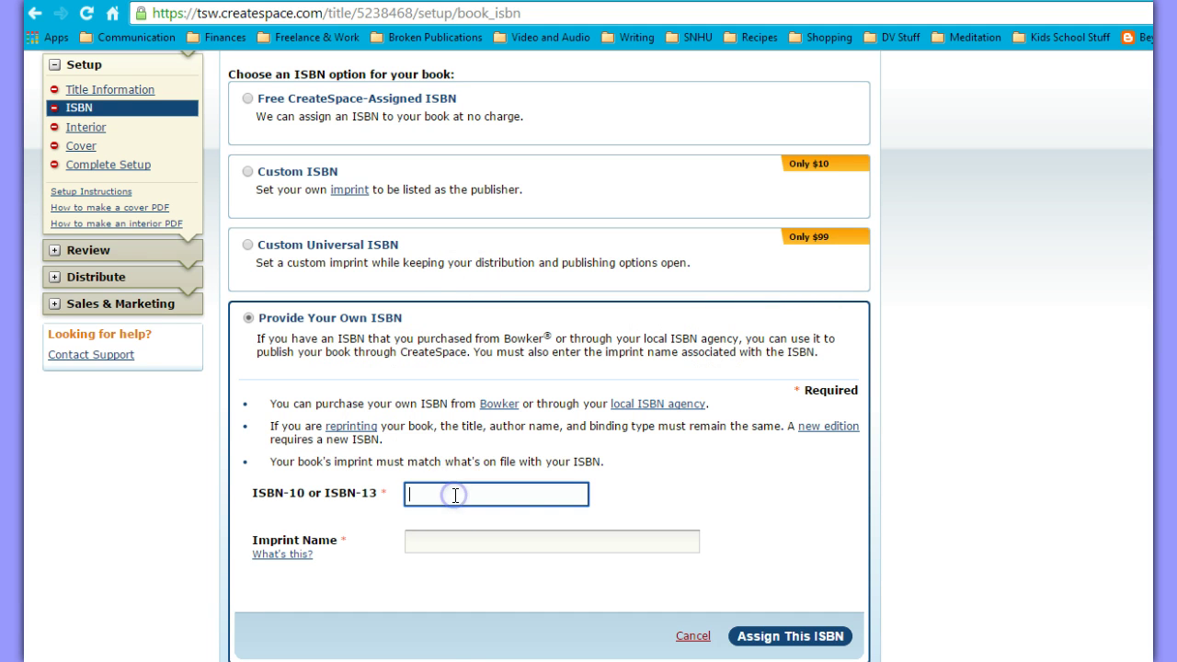
{"action": "left_click", "coordinate": [442, 542]}
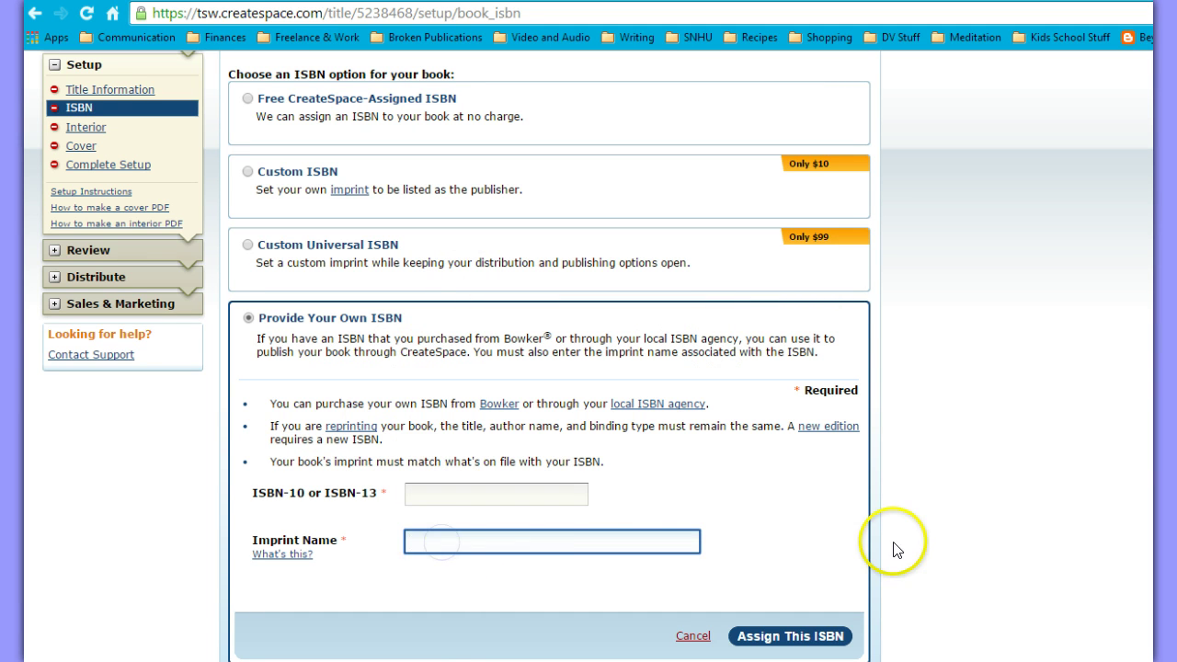
{"action": "left_click", "coordinate": [569, 546]}
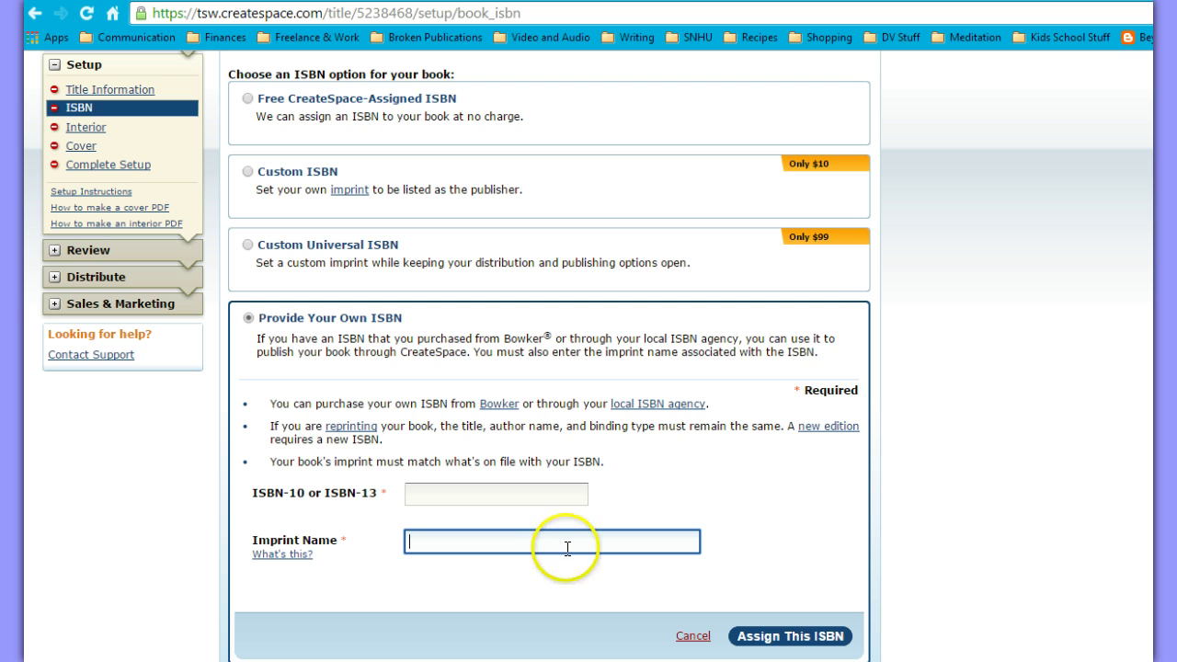
{"action": "left_click", "coordinate": [568, 548]}
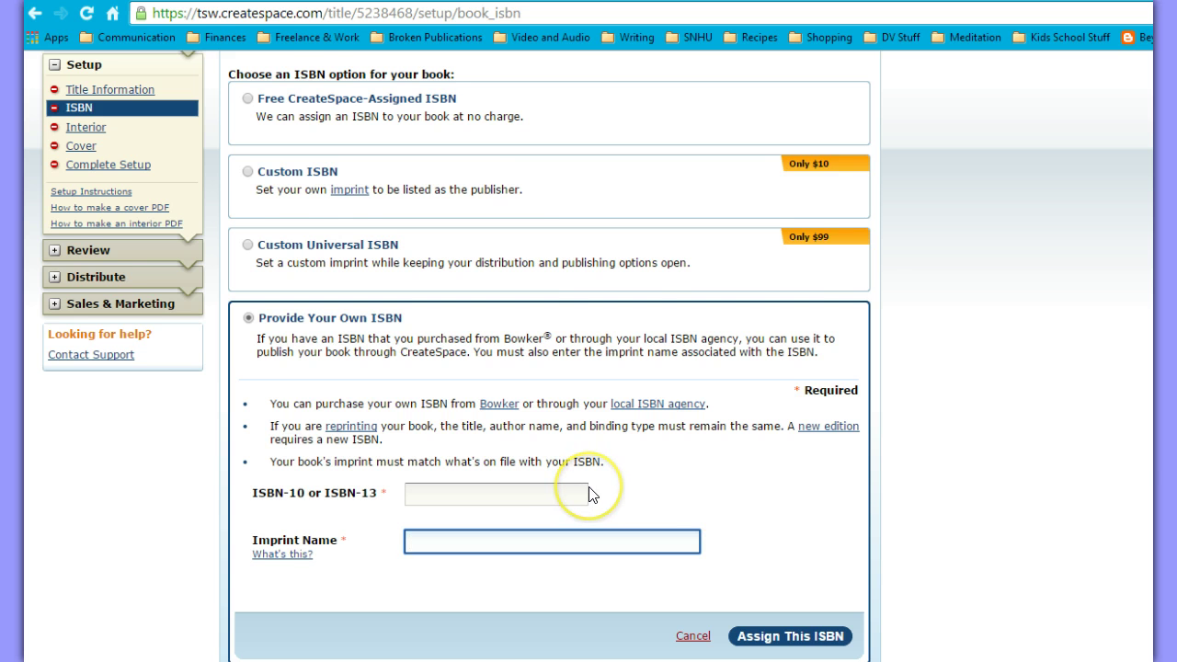
Step: Choose the Custom ISBN option, answer No for having a myidentifiers.com account, and continue to the custom imprint record form
{"action": "scroll", "coordinate": [588, 487], "scroll_direction": "up", "scroll_amount": 2}
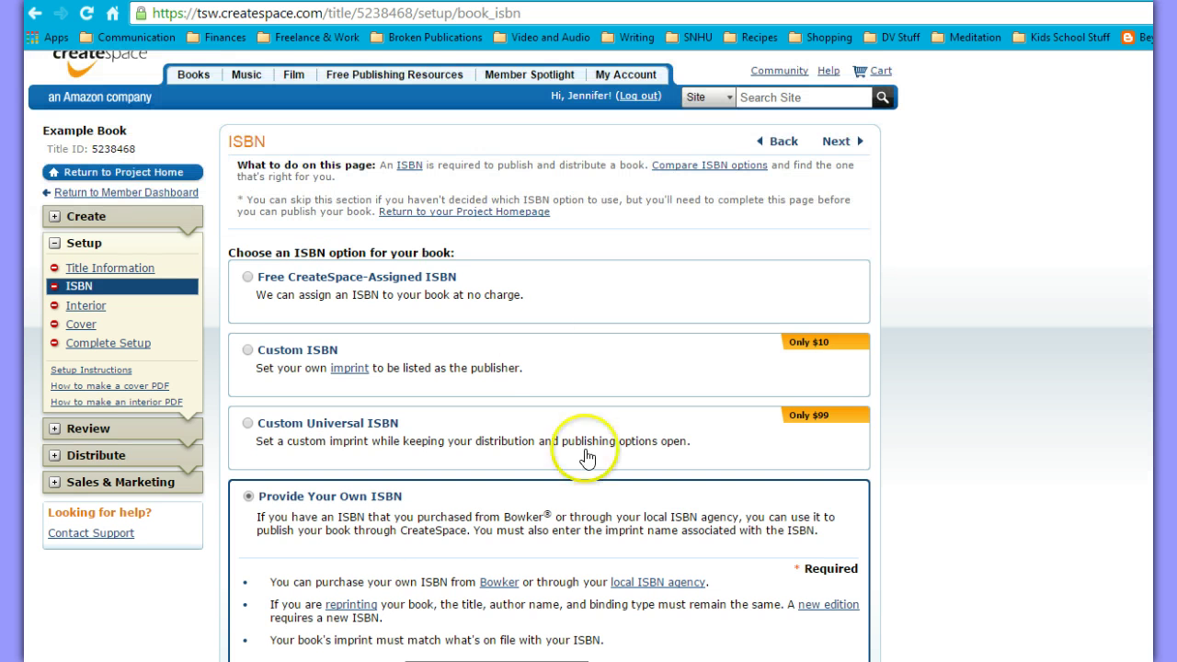
{"action": "left_click", "coordinate": [590, 361]}
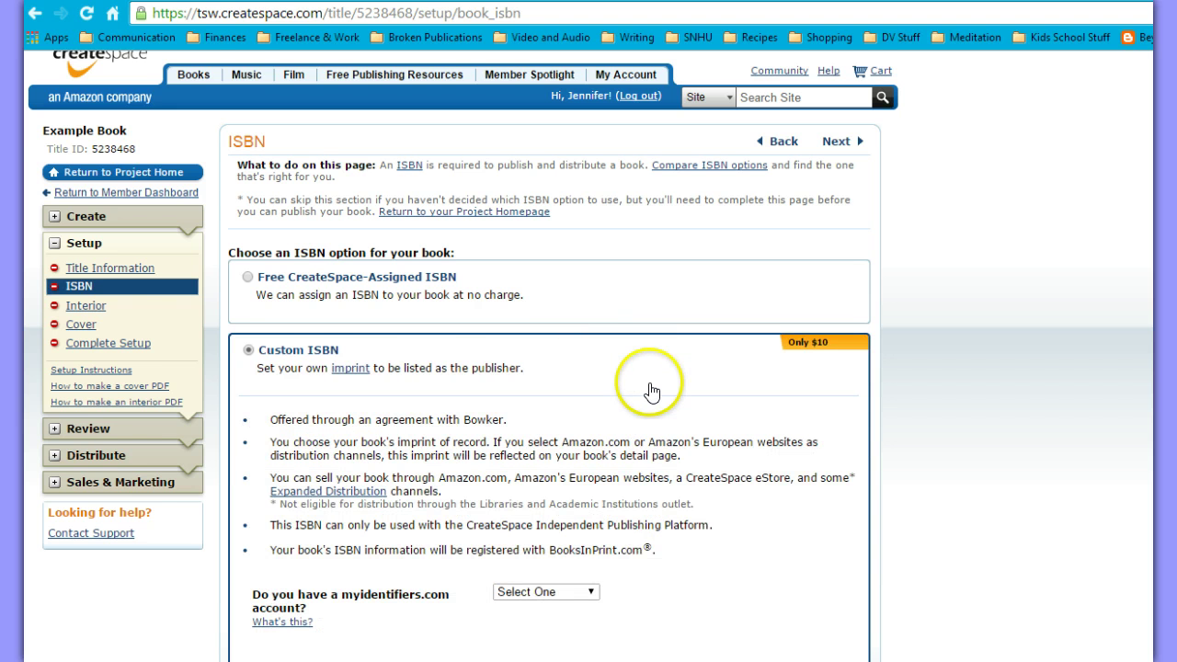
{"action": "scroll", "coordinate": [654, 377], "scroll_direction": "down", "scroll_amount": 1}
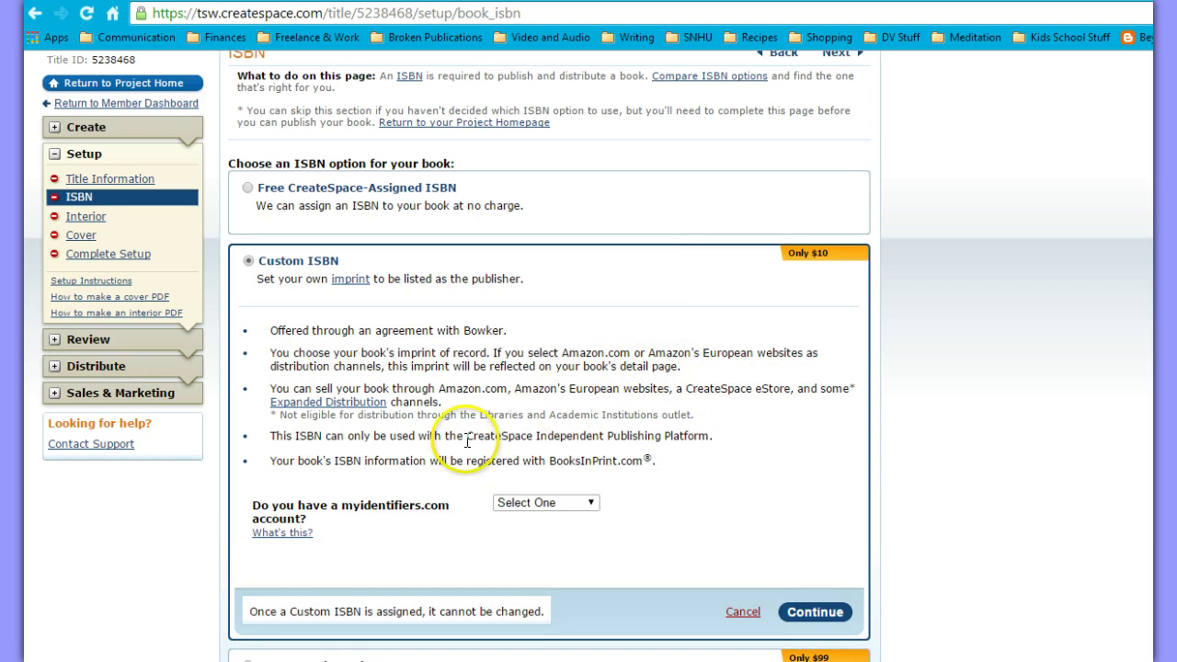
{"action": "scroll", "coordinate": [690, 427], "scroll_direction": "down", "scroll_amount": 1}
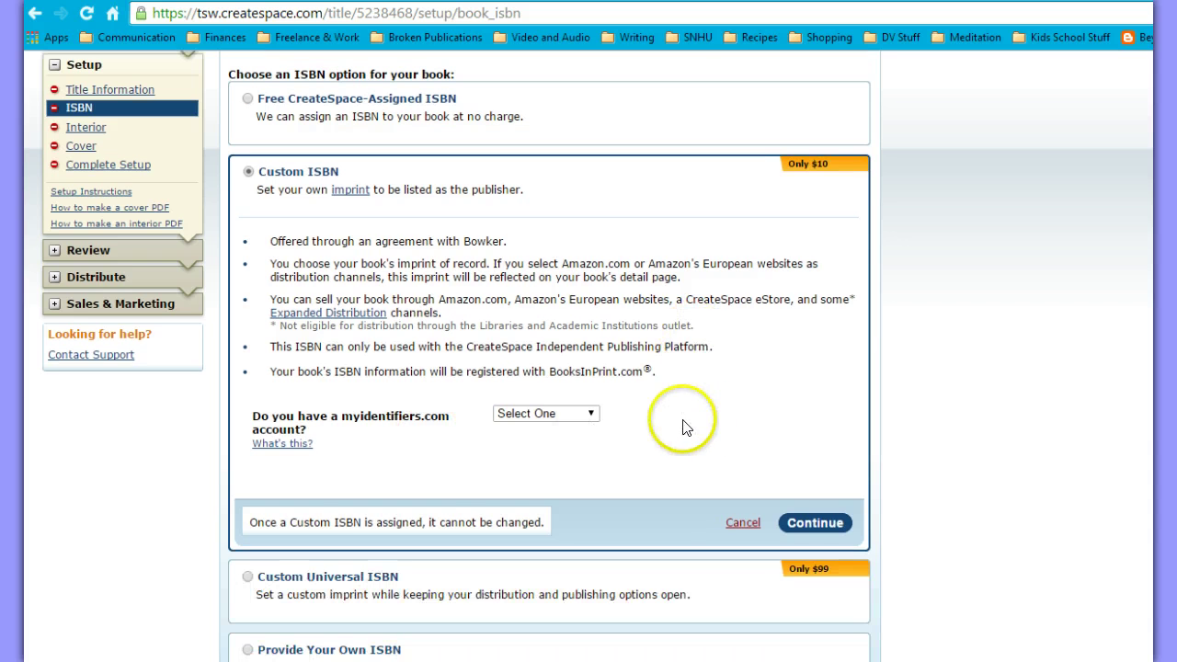
{"action": "left_click", "coordinate": [593, 415]}
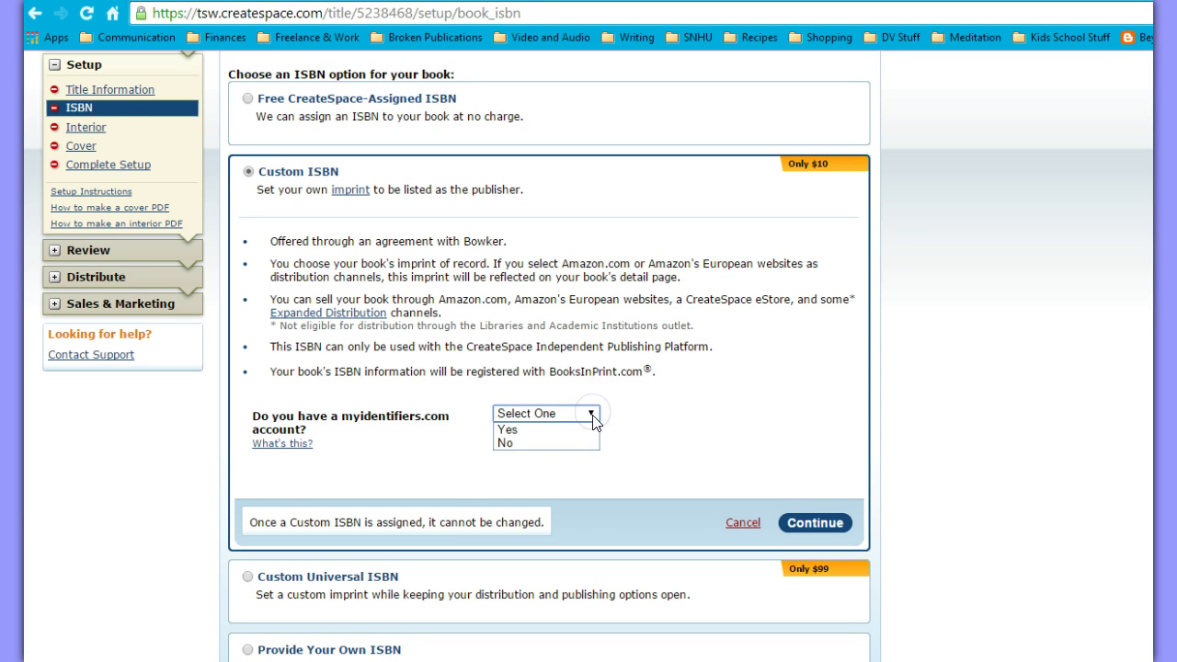
{"action": "left_click", "coordinate": [517, 444]}
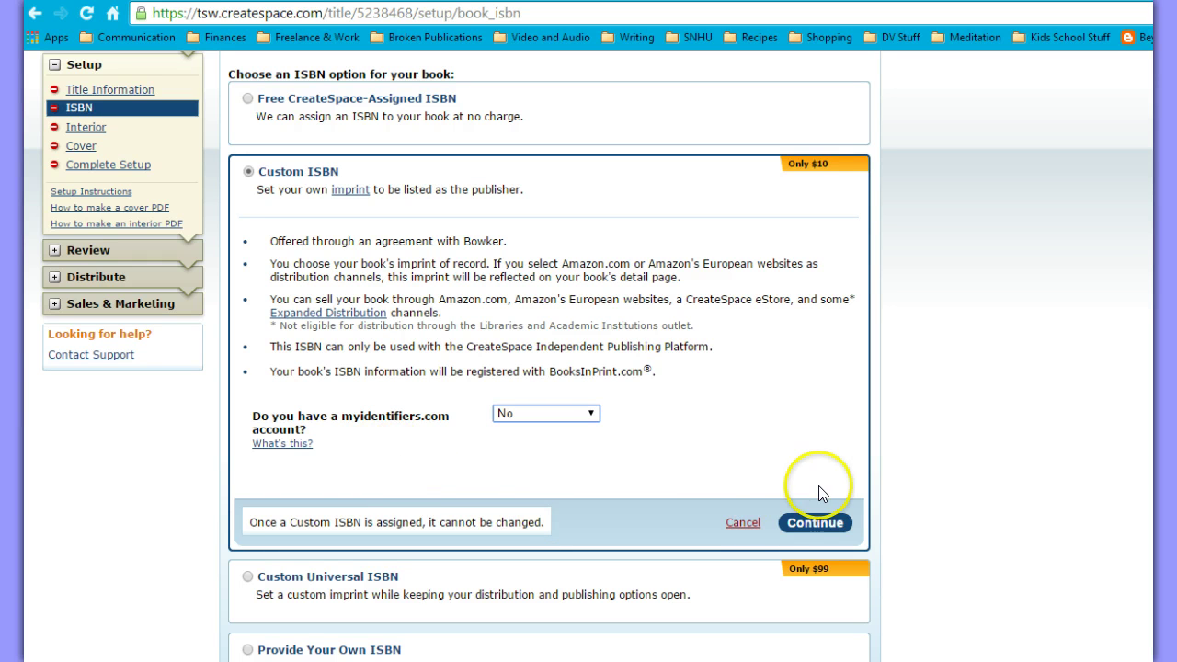
{"action": "left_click", "coordinate": [801, 526]}
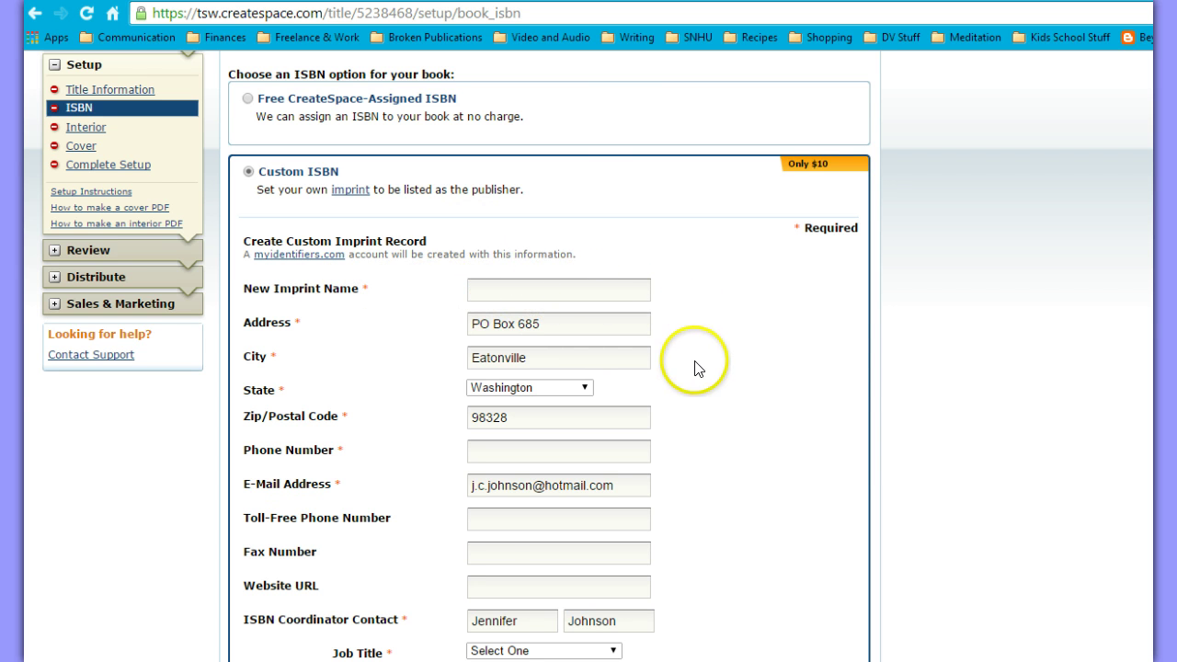
Step: Look through the Create Custom Imprint Record form and place the cursor in the New Imprint Name field
{"action": "scroll", "coordinate": [703, 367], "scroll_direction": "down", "scroll_amount": 1}
{"action": "scroll", "coordinate": [722, 372], "scroll_direction": "down", "scroll_amount": 3}
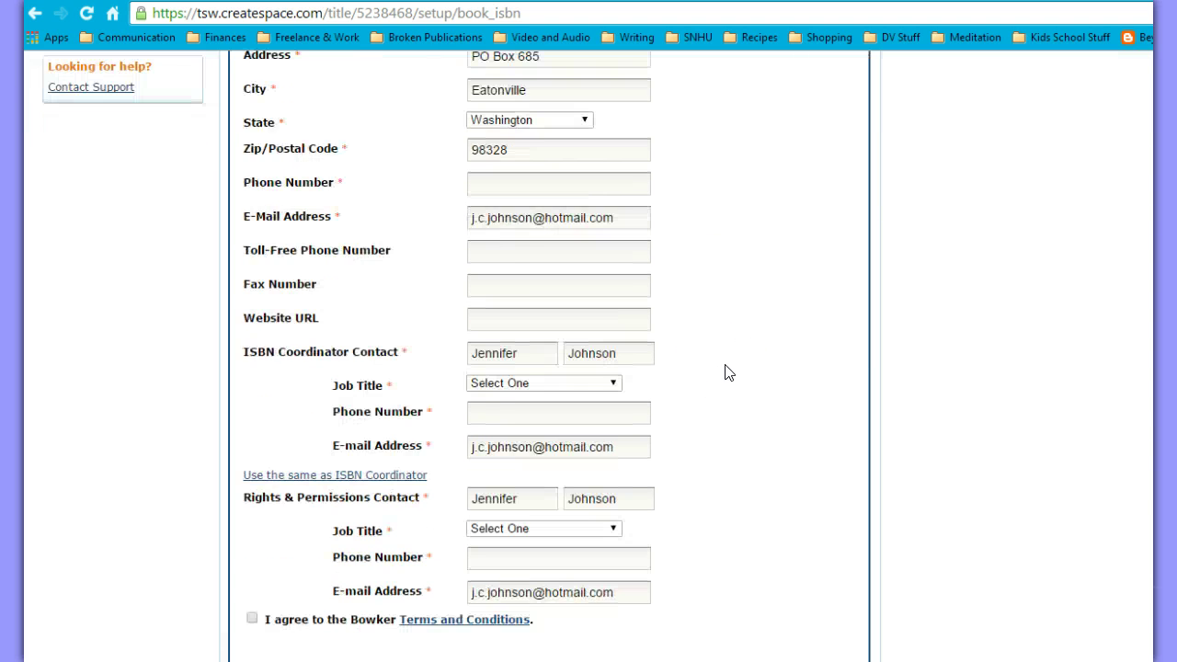
{"action": "scroll", "coordinate": [727, 374], "scroll_direction": "down", "scroll_amount": 1}
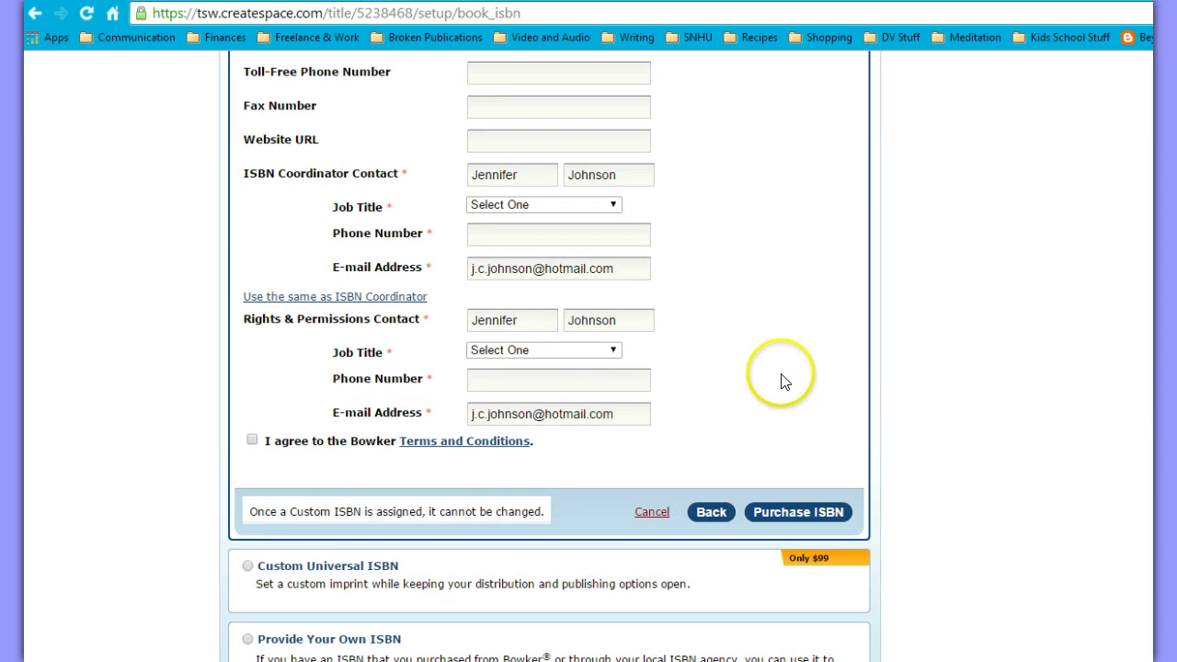
{"action": "scroll", "coordinate": [780, 380], "scroll_direction": "up", "scroll_amount": 2}
{"action": "scroll", "coordinate": [795, 383], "scroll_direction": "up", "scroll_amount": 2}
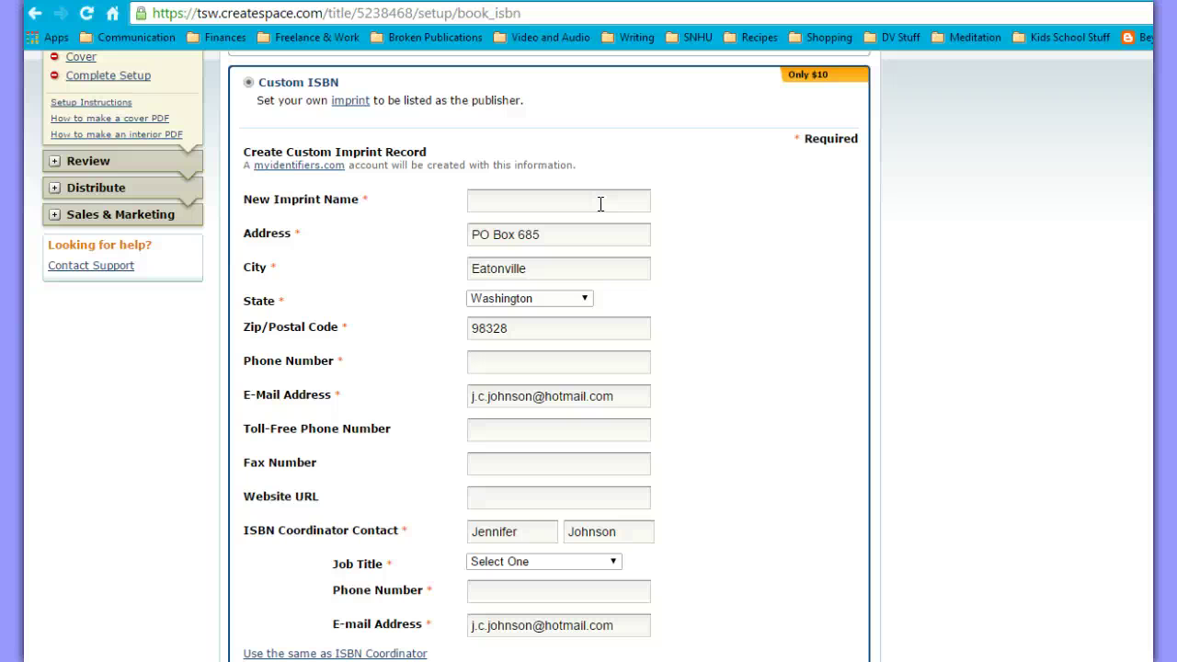
{"action": "left_click", "coordinate": [606, 204]}
{"action": "left_click", "coordinate": [622, 203]}
{"action": "left_click", "coordinate": [619, 202]}
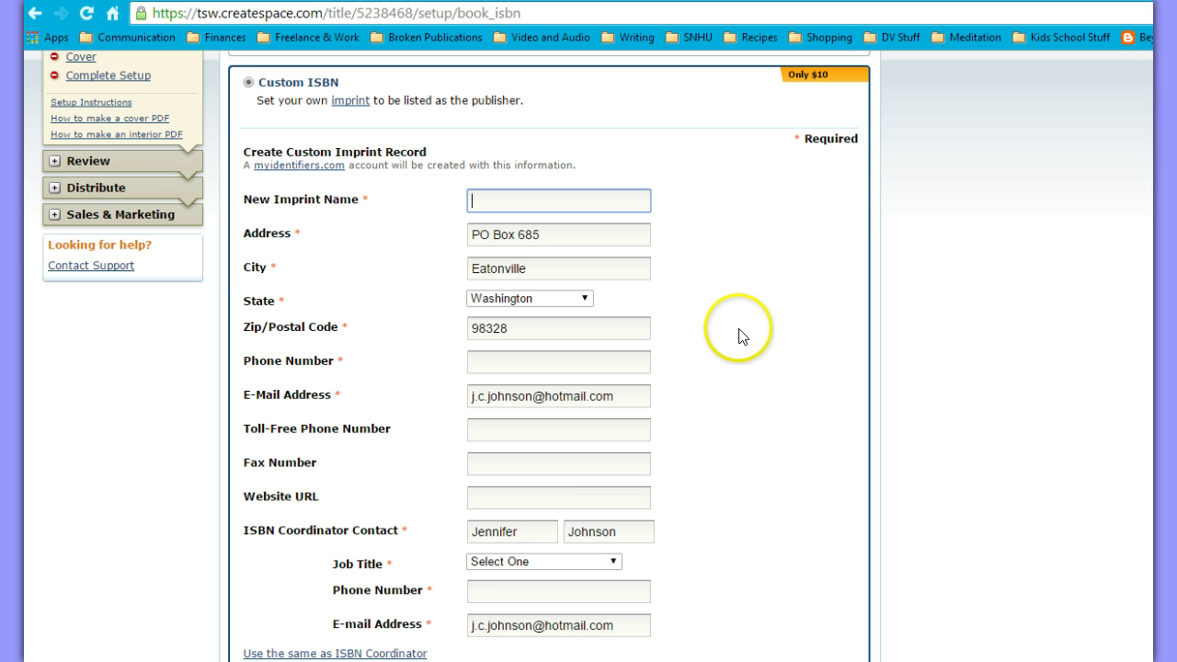
Step: Examine the form's ISBN Coordinator and Rights & Permissions contact sections, highlighting the ISBN Coordinator Contact label
{"action": "scroll", "coordinate": [735, 331], "scroll_direction": "down", "scroll_amount": 1}
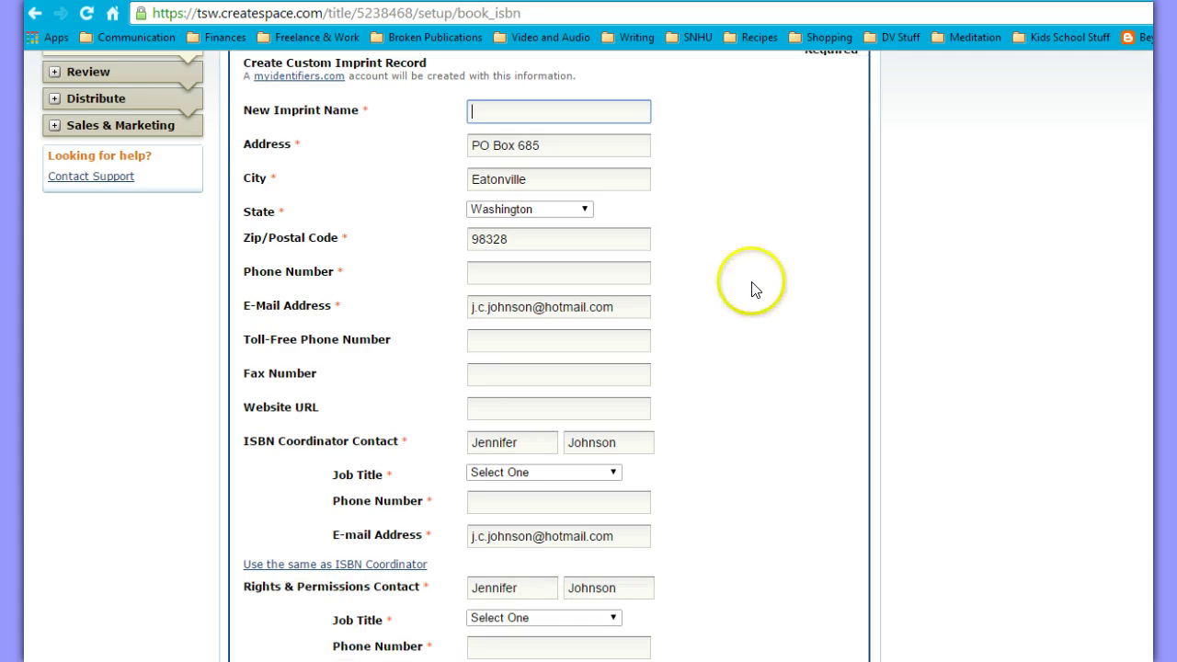
{"action": "scroll", "coordinate": [722, 290], "scroll_direction": "down", "scroll_amount": 3}
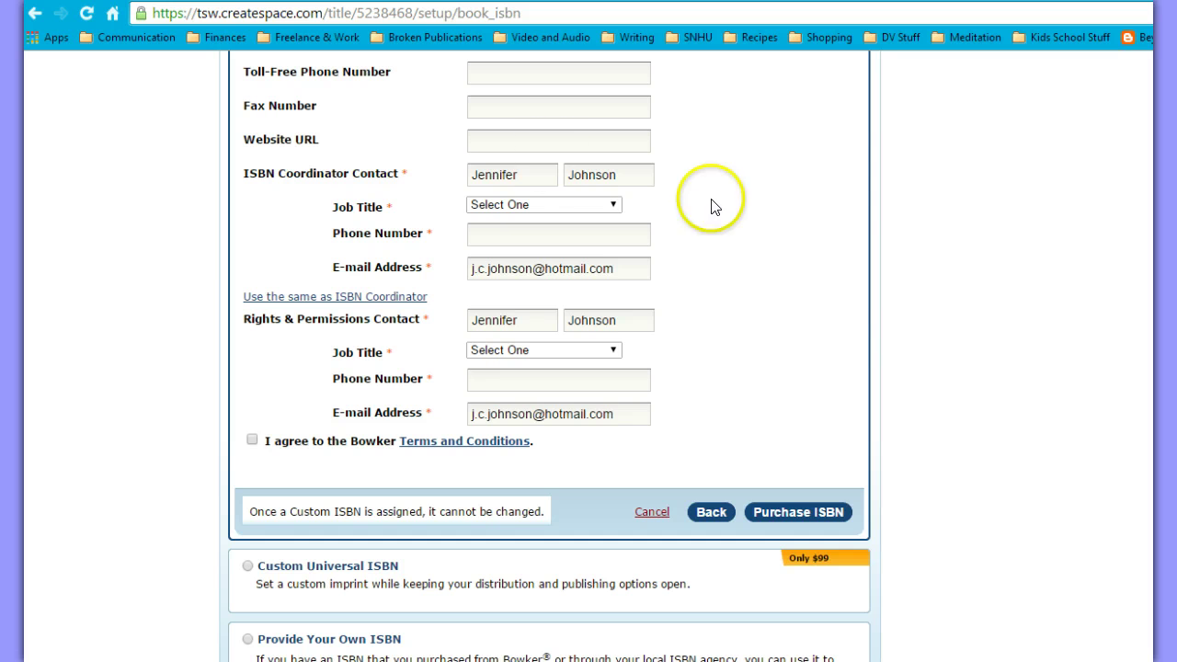
{"action": "scroll", "coordinate": [749, 253], "scroll_direction": "up", "scroll_amount": 2}
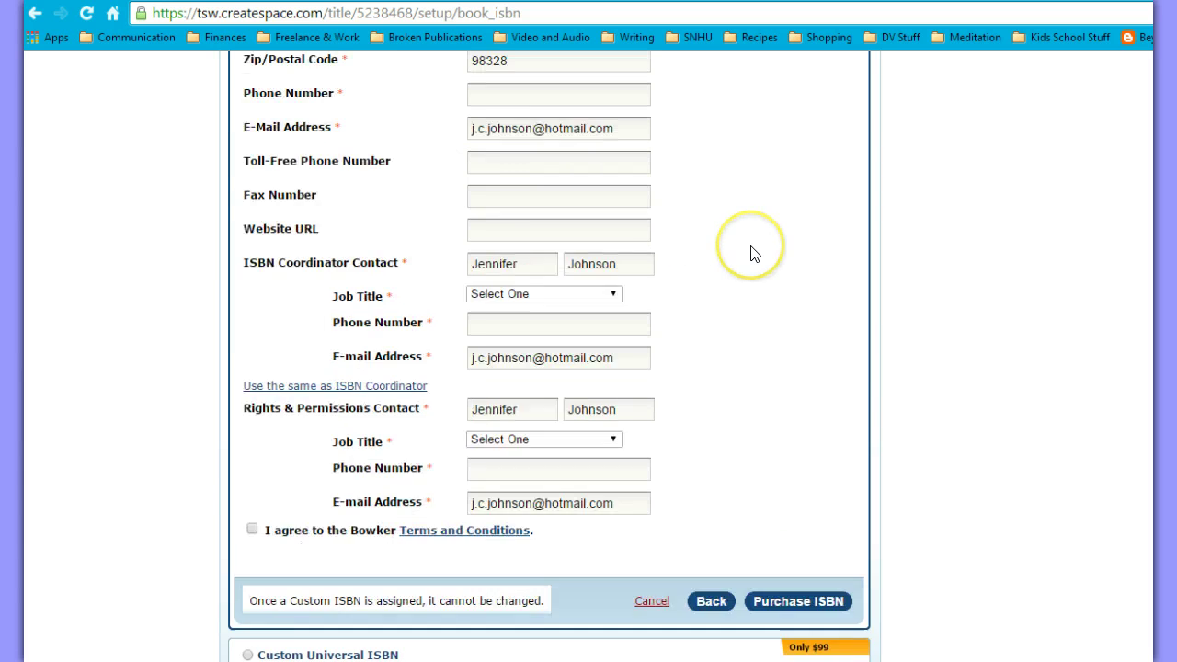
{"action": "scroll", "coordinate": [751, 254], "scroll_direction": "down", "scroll_amount": 2}
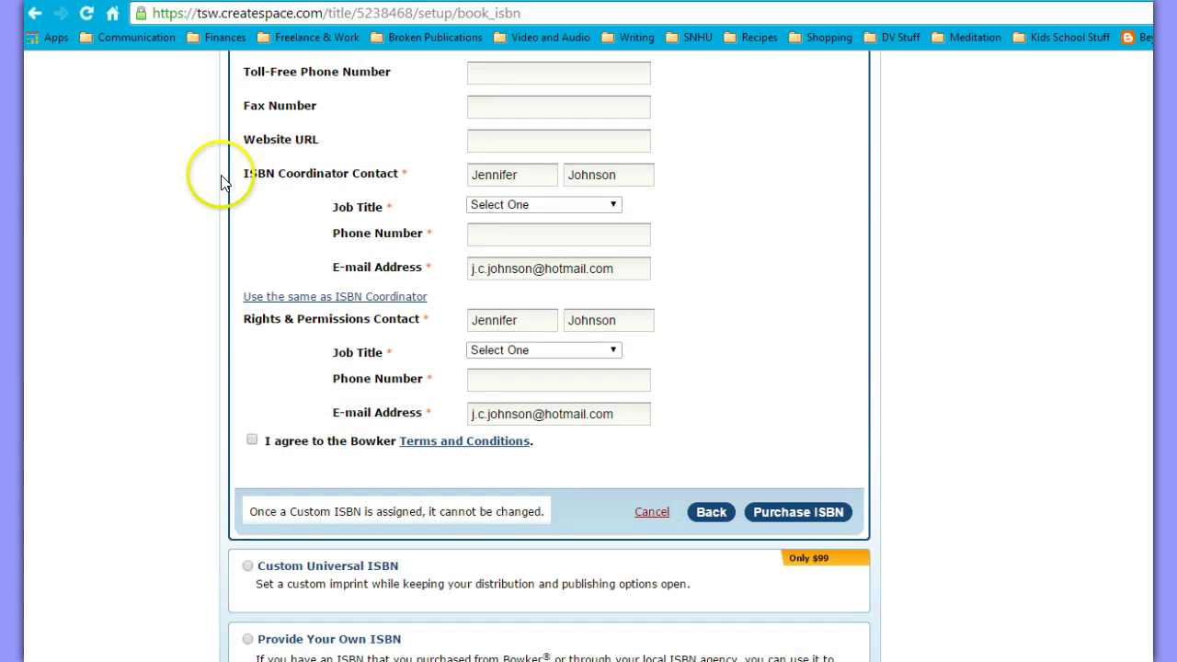
{"action": "left_click_drag", "start_coordinate": [239, 179], "coordinate": [411, 174]}
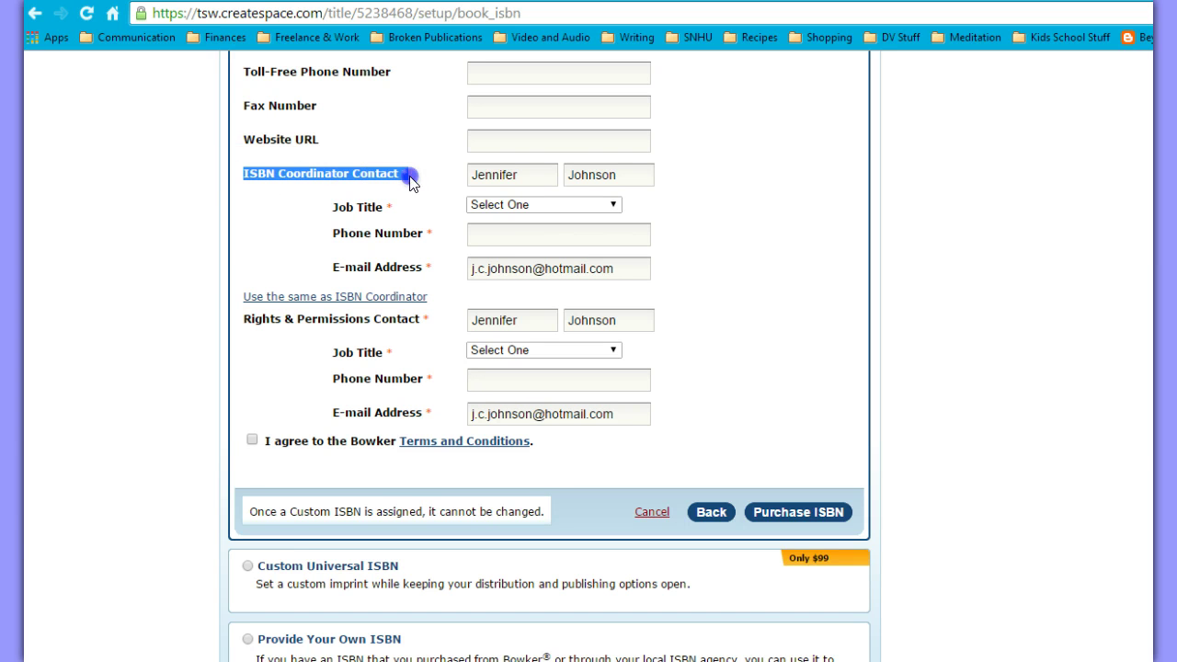
Step: Agree to the Bowker Terms and Conditions, review the custom imprint form, and go back to the Custom ISBN overview without purchasing
{"action": "left_click", "coordinate": [717, 195]}
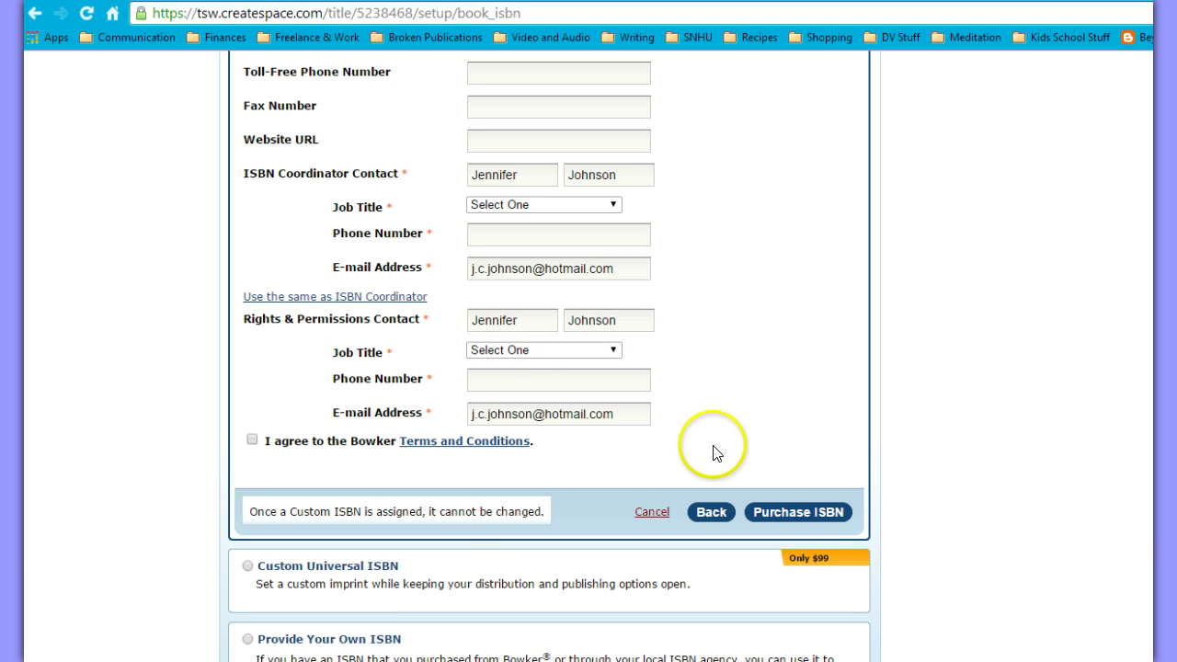
{"action": "left_click", "coordinate": [252, 443]}
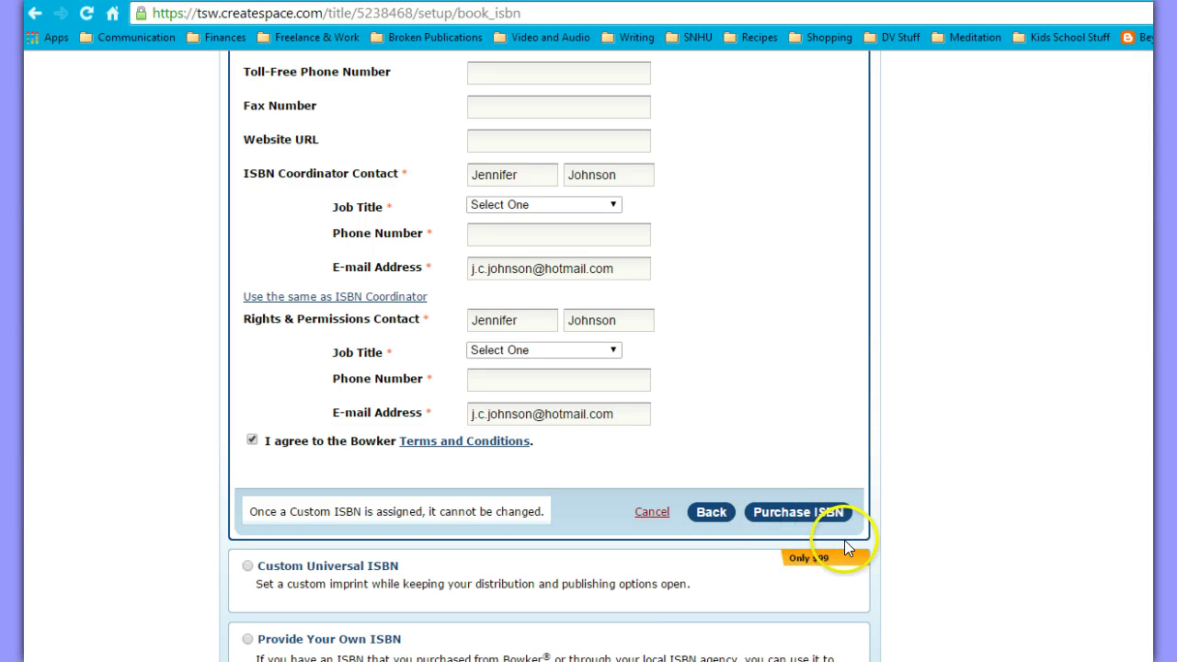
{"action": "scroll", "coordinate": [790, 563], "scroll_direction": "up", "scroll_amount": 7}
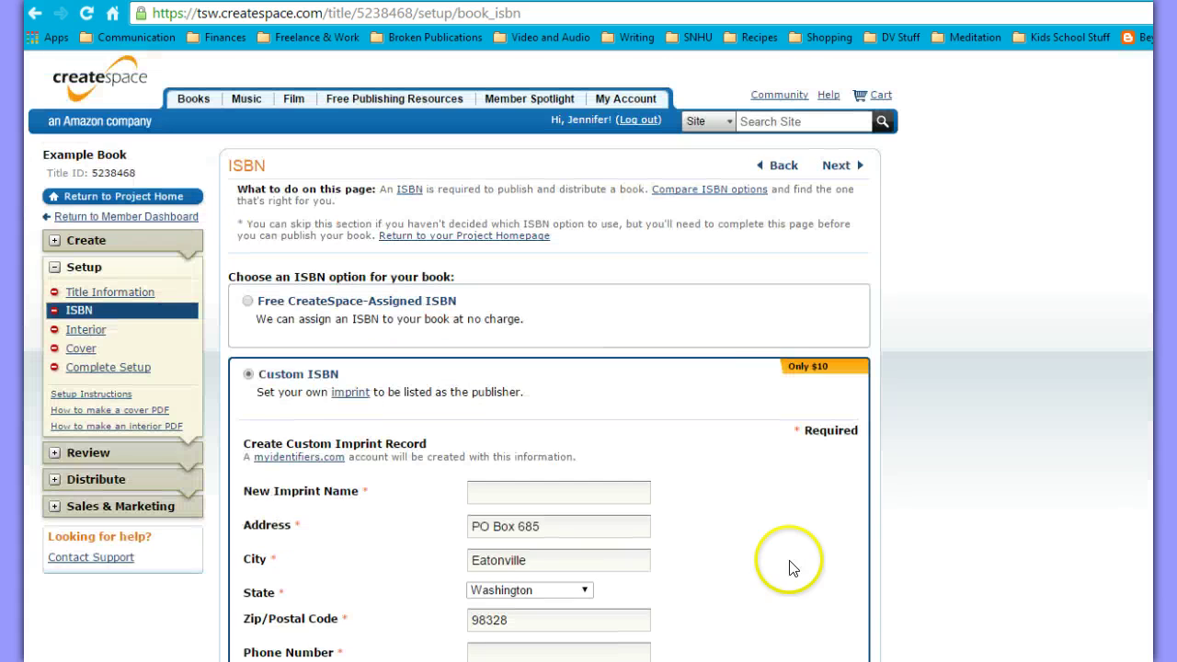
{"action": "scroll", "coordinate": [777, 487], "scroll_direction": "down", "scroll_amount": 7}
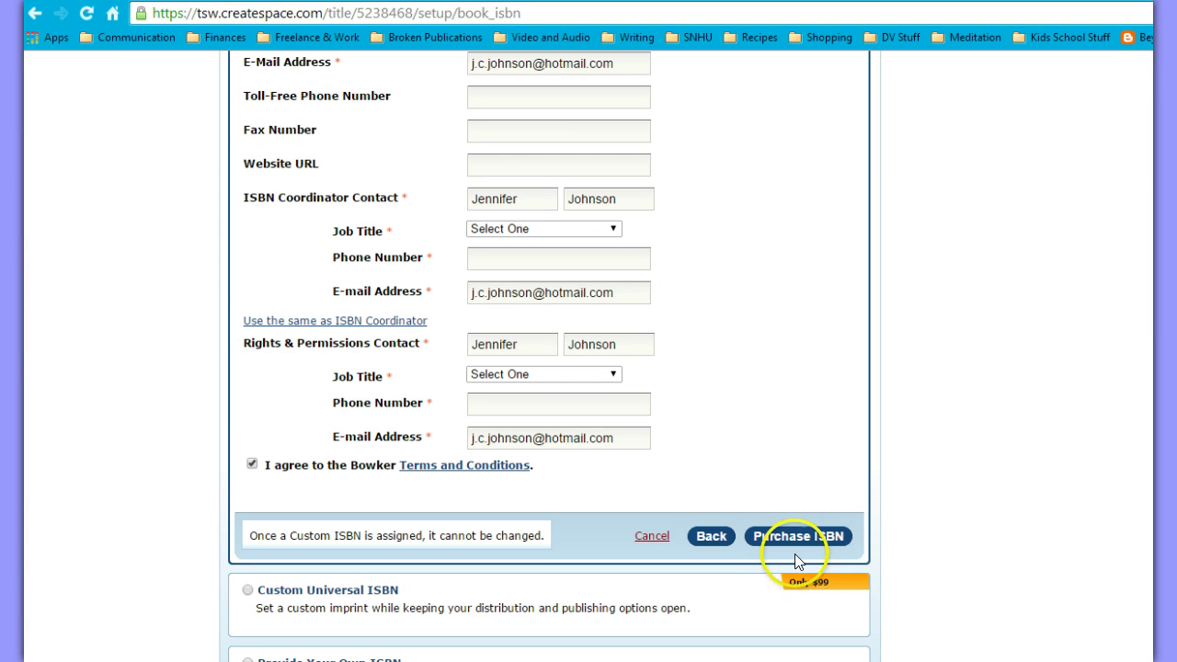
{"action": "left_click", "coordinate": [708, 537]}
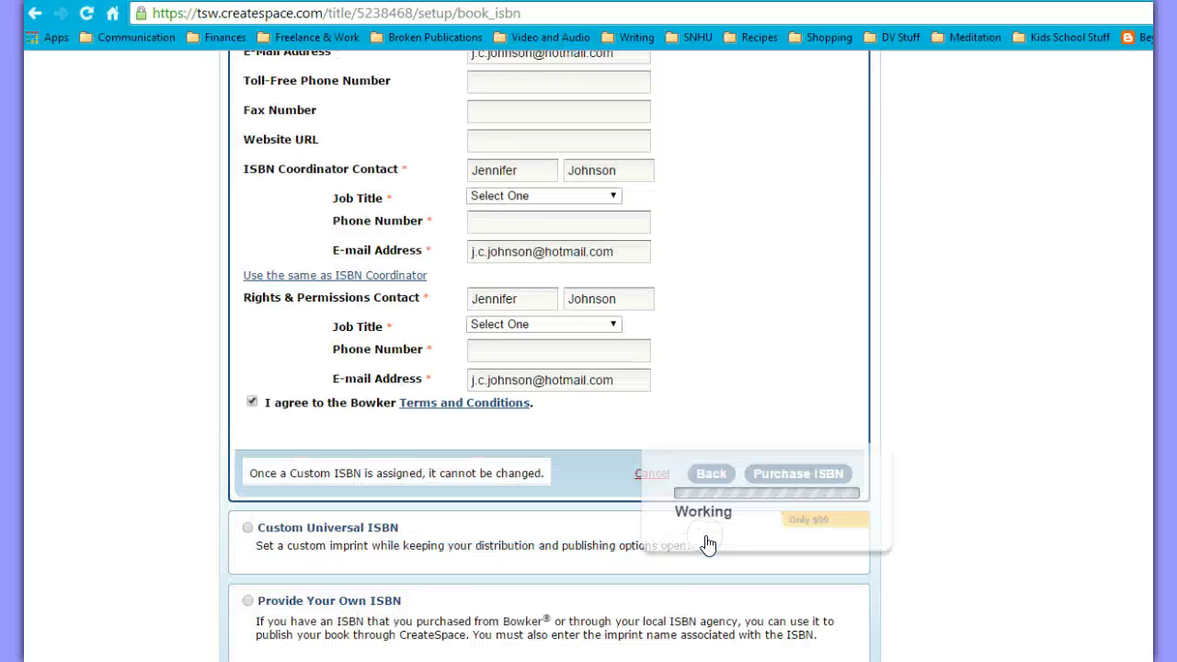
Step: Return to the Member Dashboard, discarding the unsaved ISBN changes, and open the Example Book project homepage
{"action": "scroll", "coordinate": [706, 531], "scroll_direction": "up", "scroll_amount": 3}
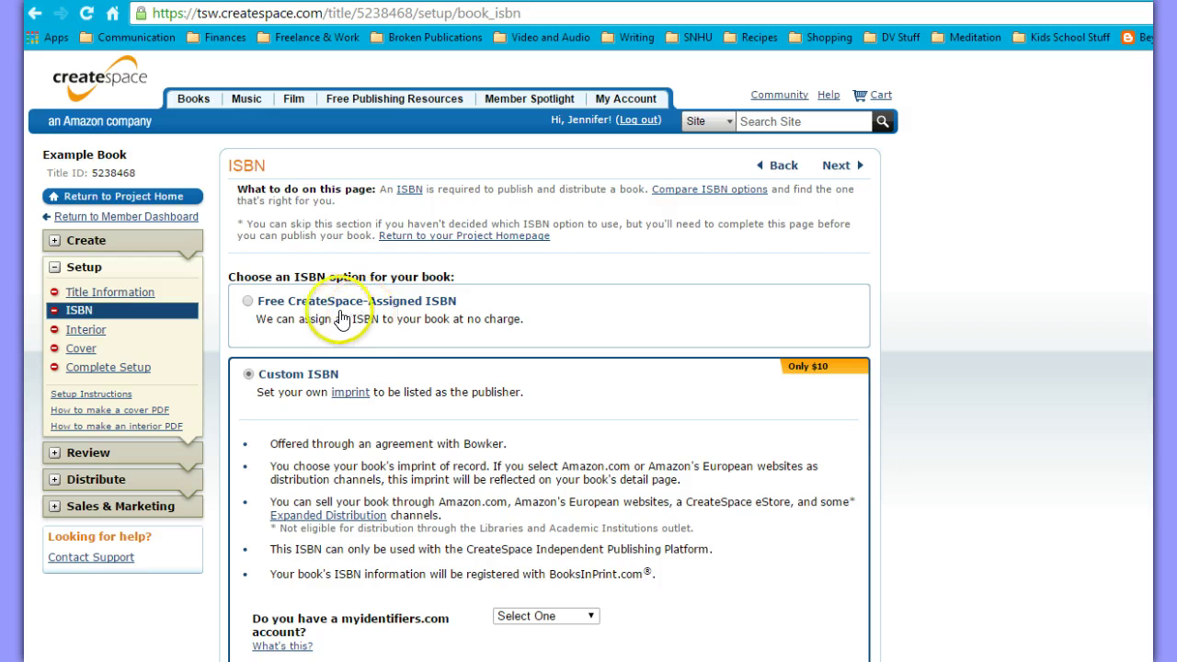
{"action": "left_click", "coordinate": [172, 217]}
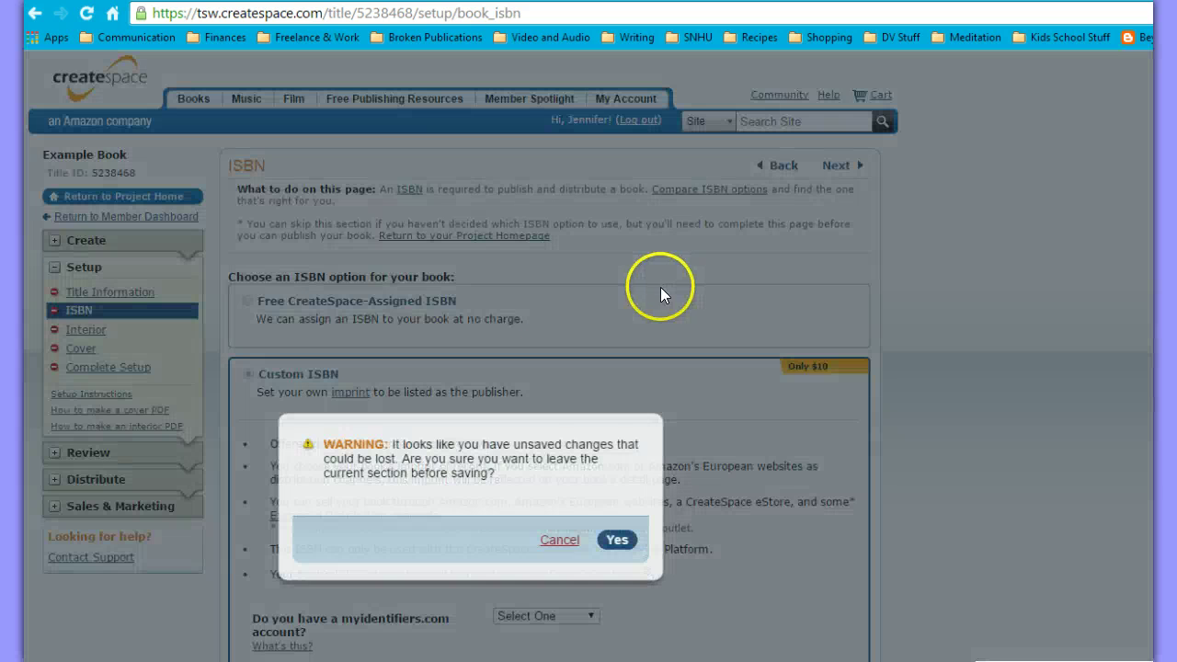
{"action": "left_click", "coordinate": [617, 540]}
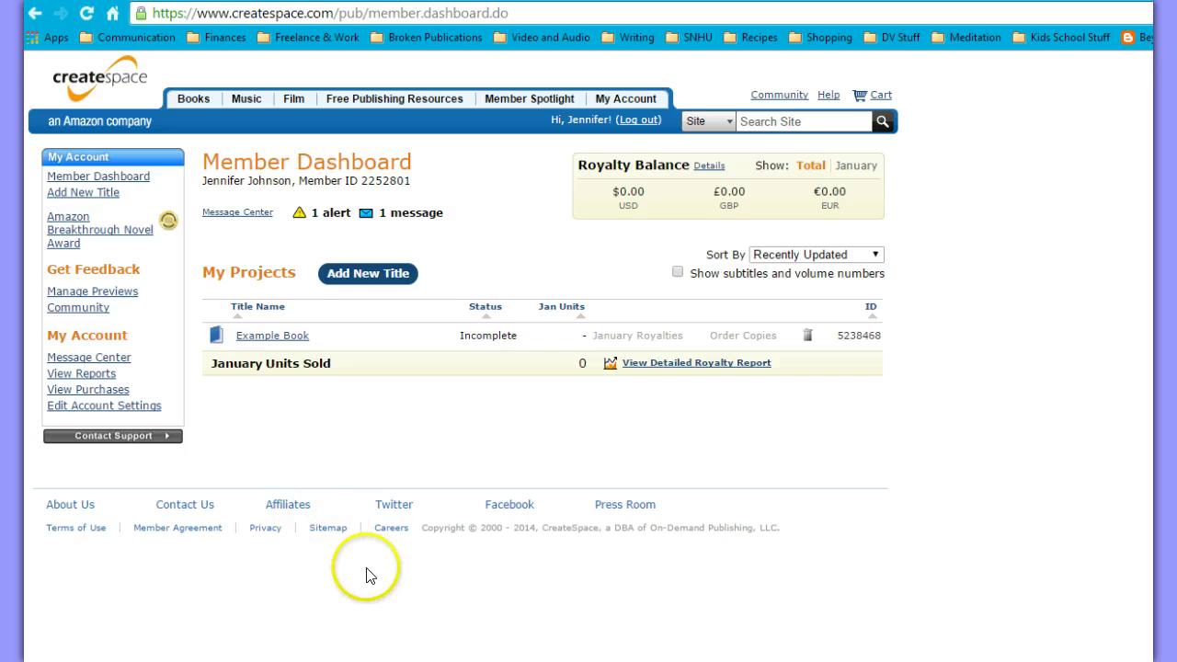
{"action": "left_click", "coordinate": [276, 335]}
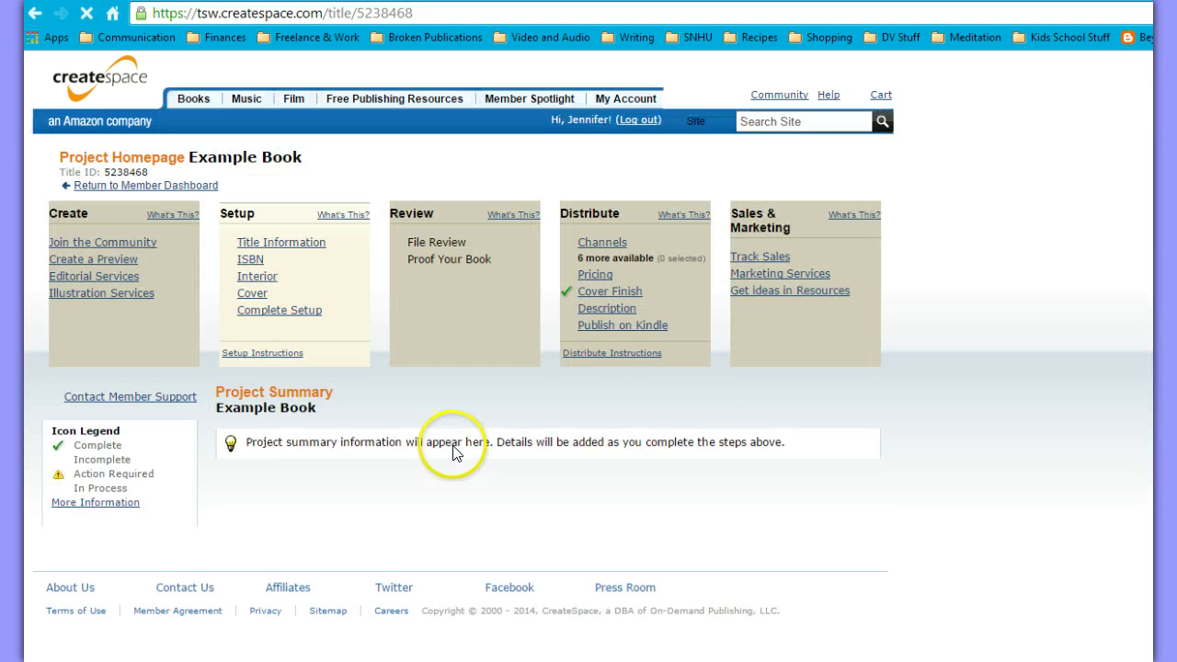